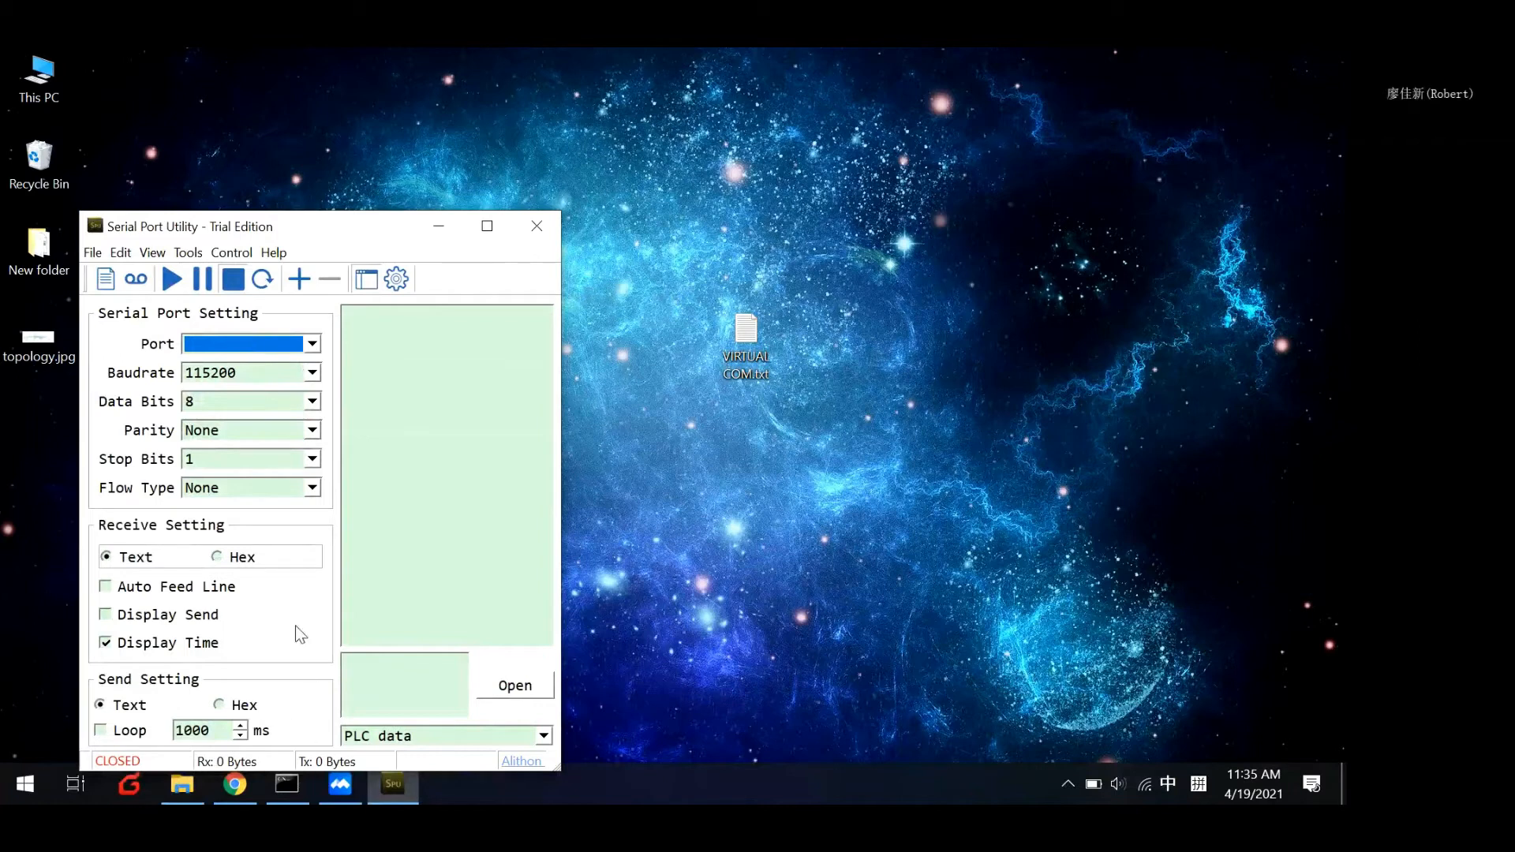
Open Device Manager, check the entries under Ports (COM & LPT), and minimise it.
key(super+r)
key(Down)
key(Return)
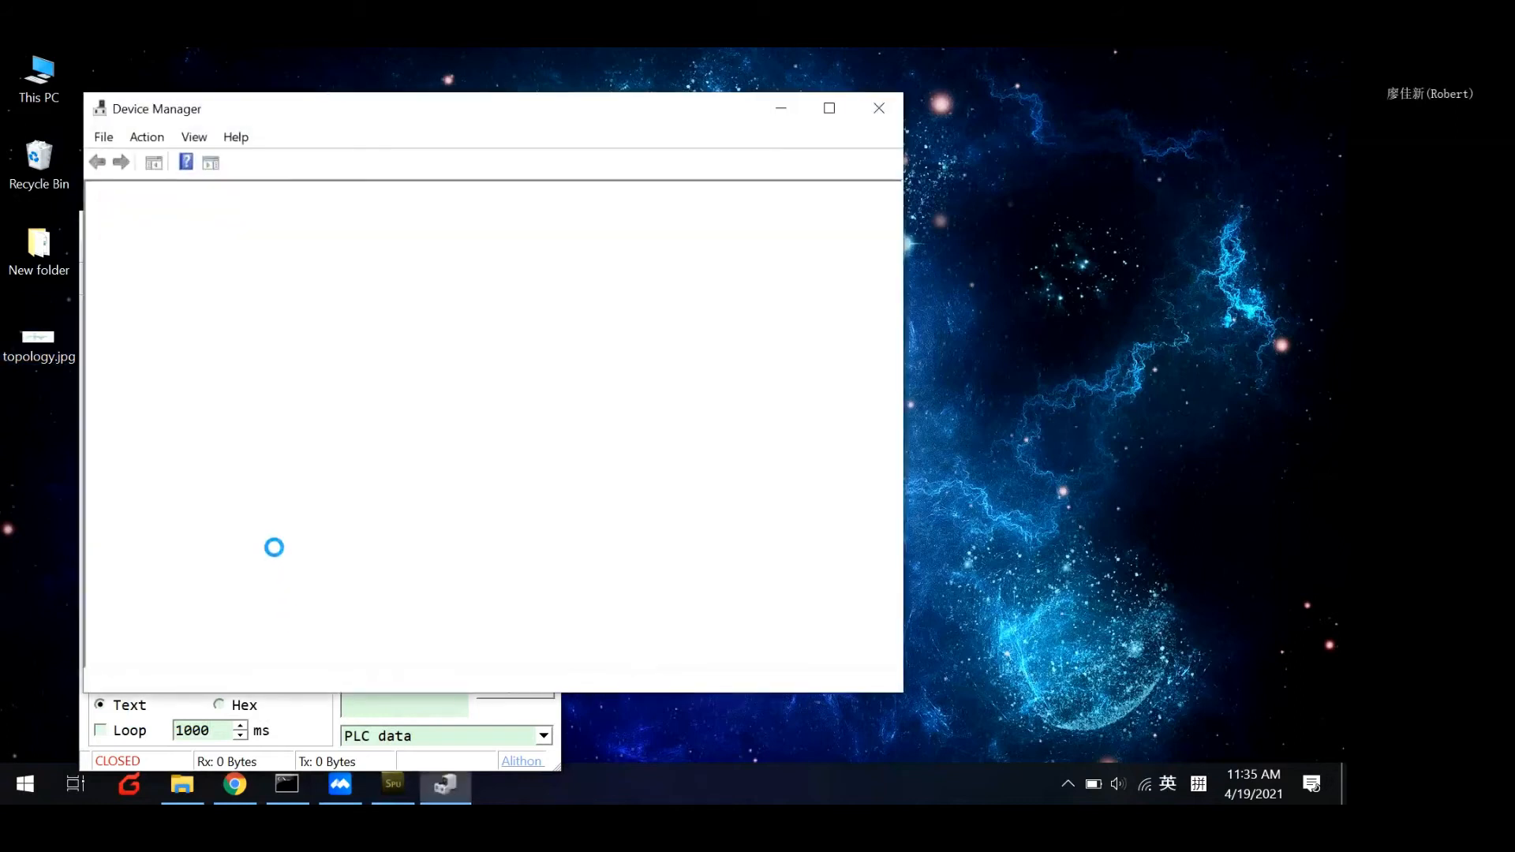
click(117, 513)
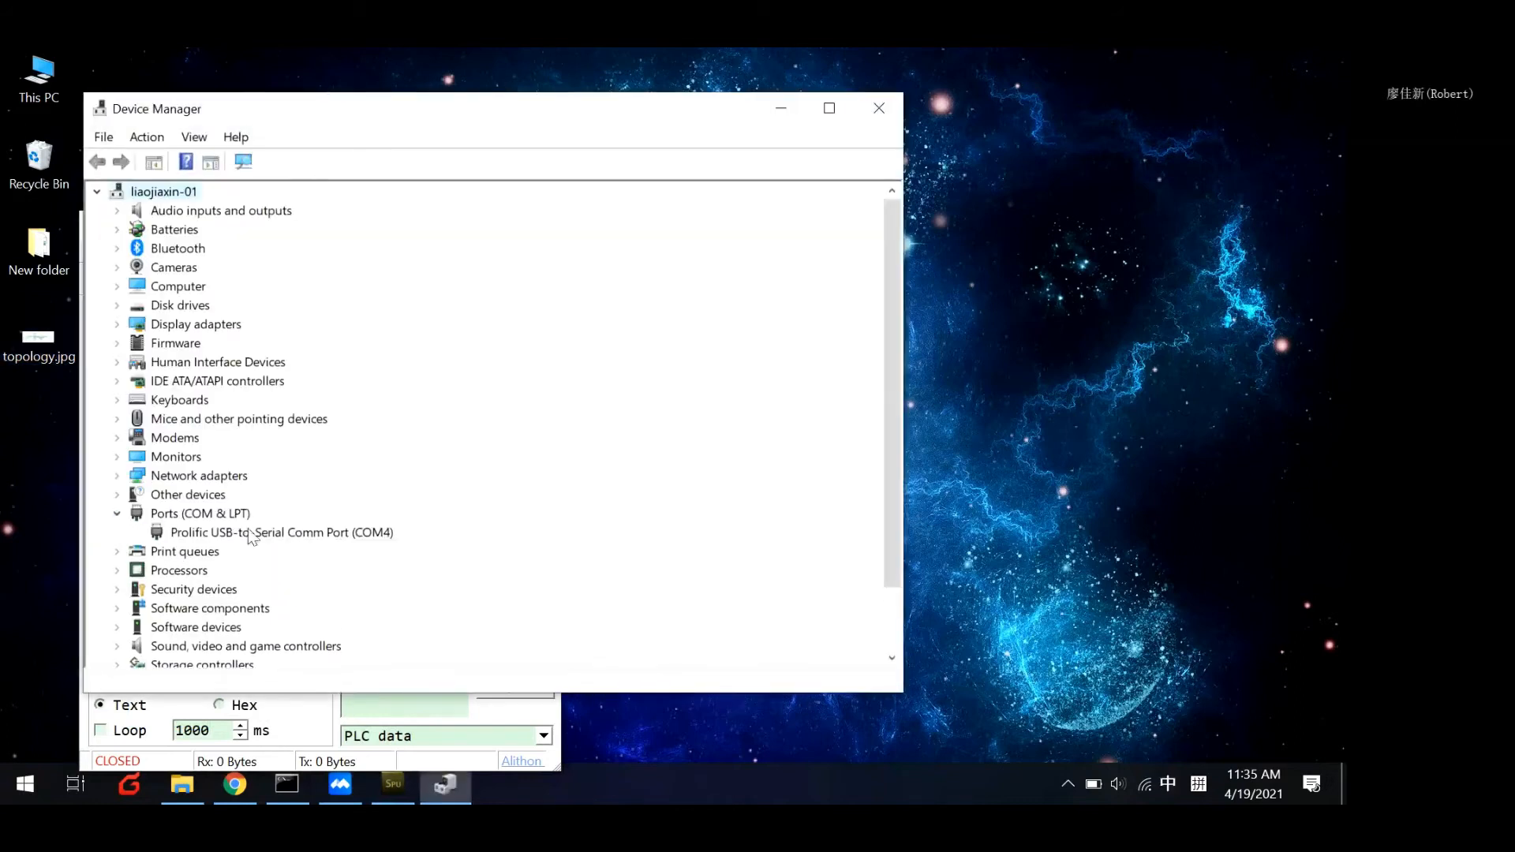
click(781, 108)
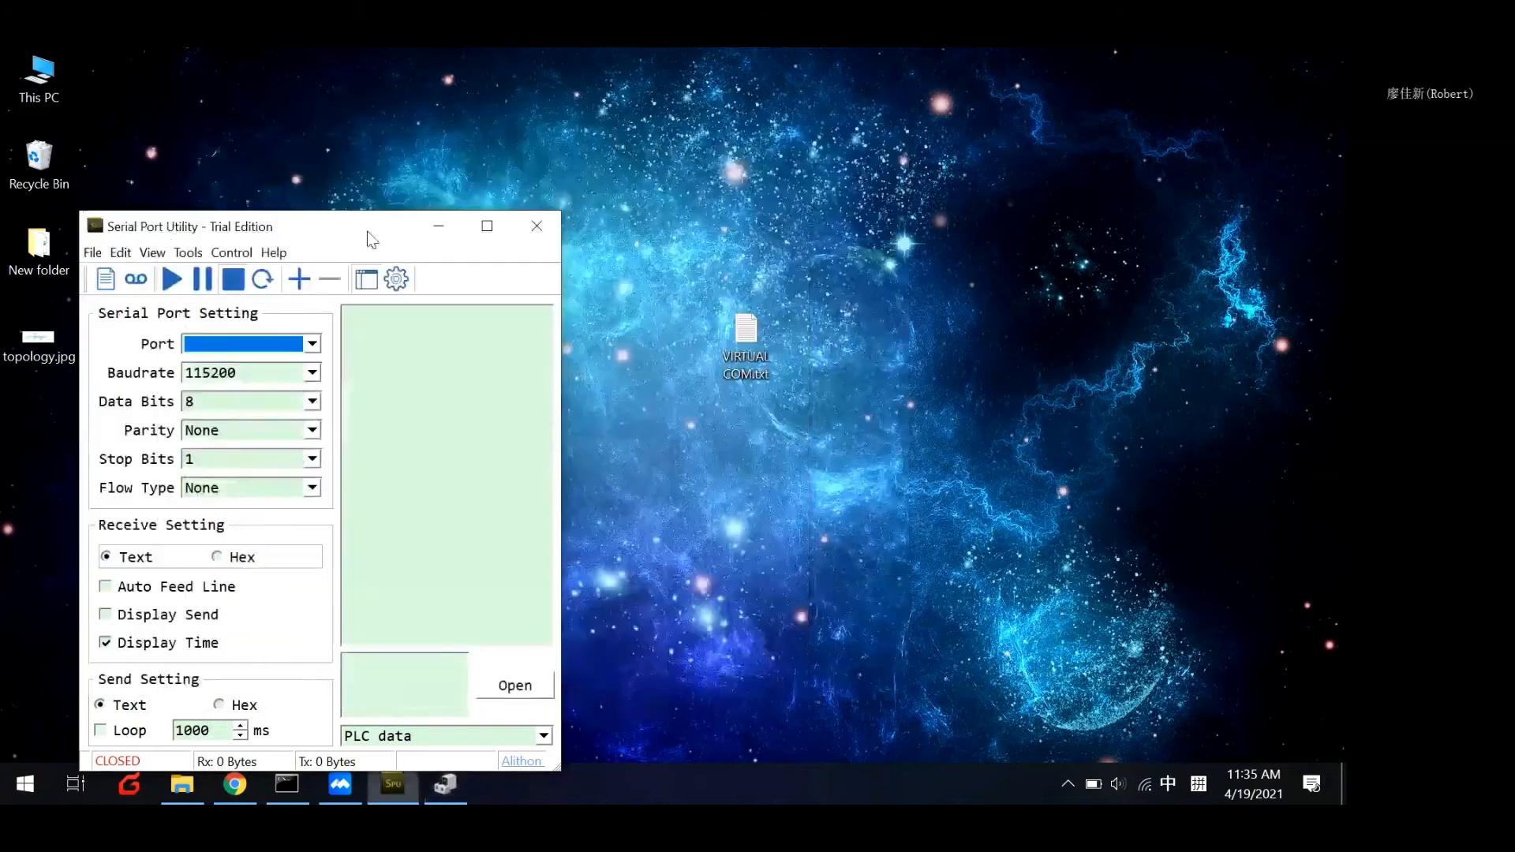
Select the COM4 Prolific port in Serial Port Utility and open the connection.
click(295, 345)
click(245, 365)
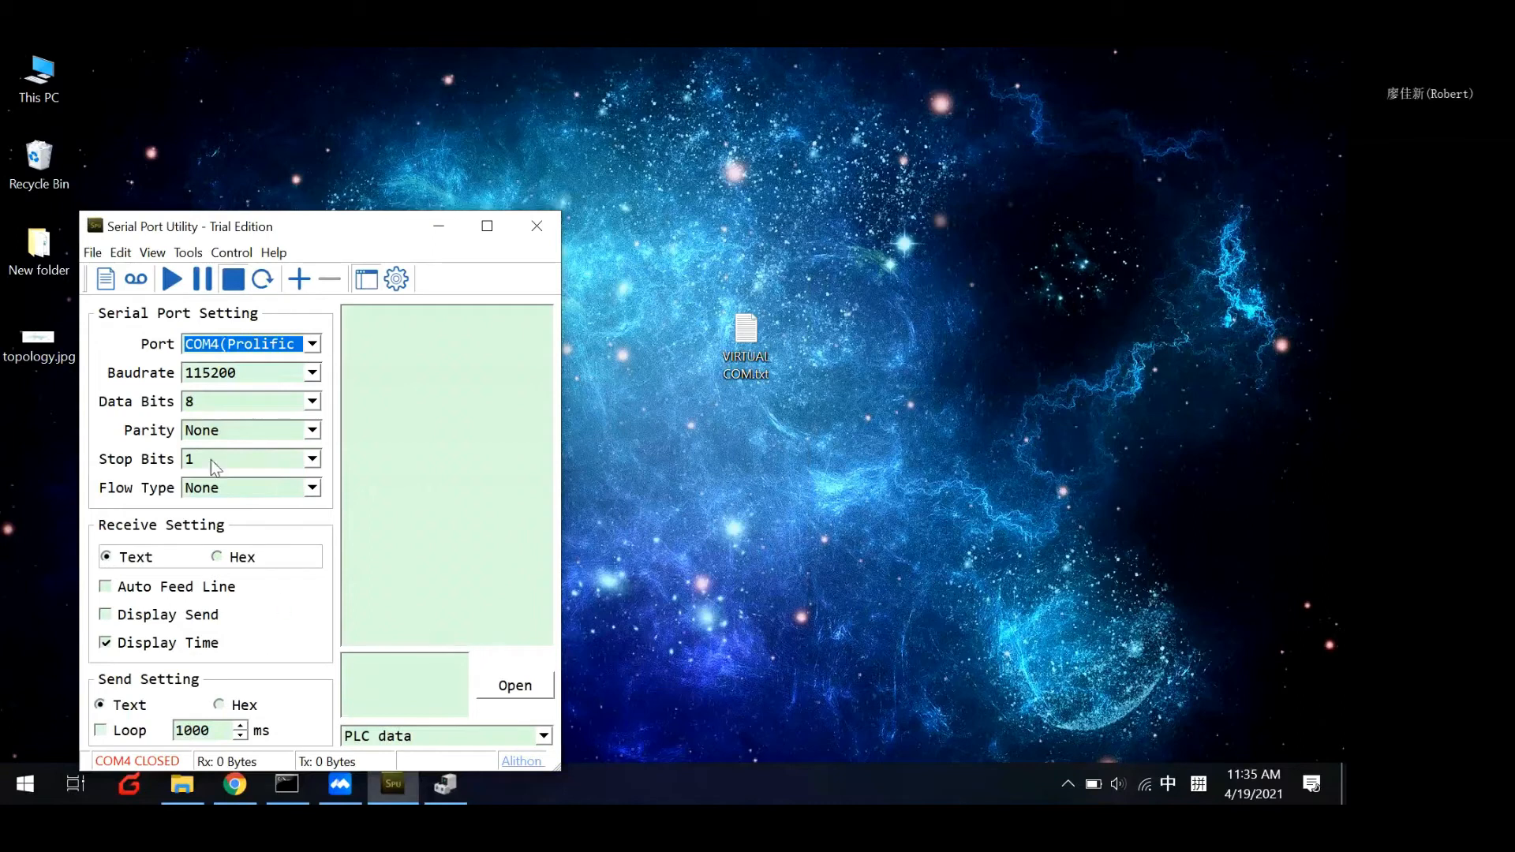
click(172, 280)
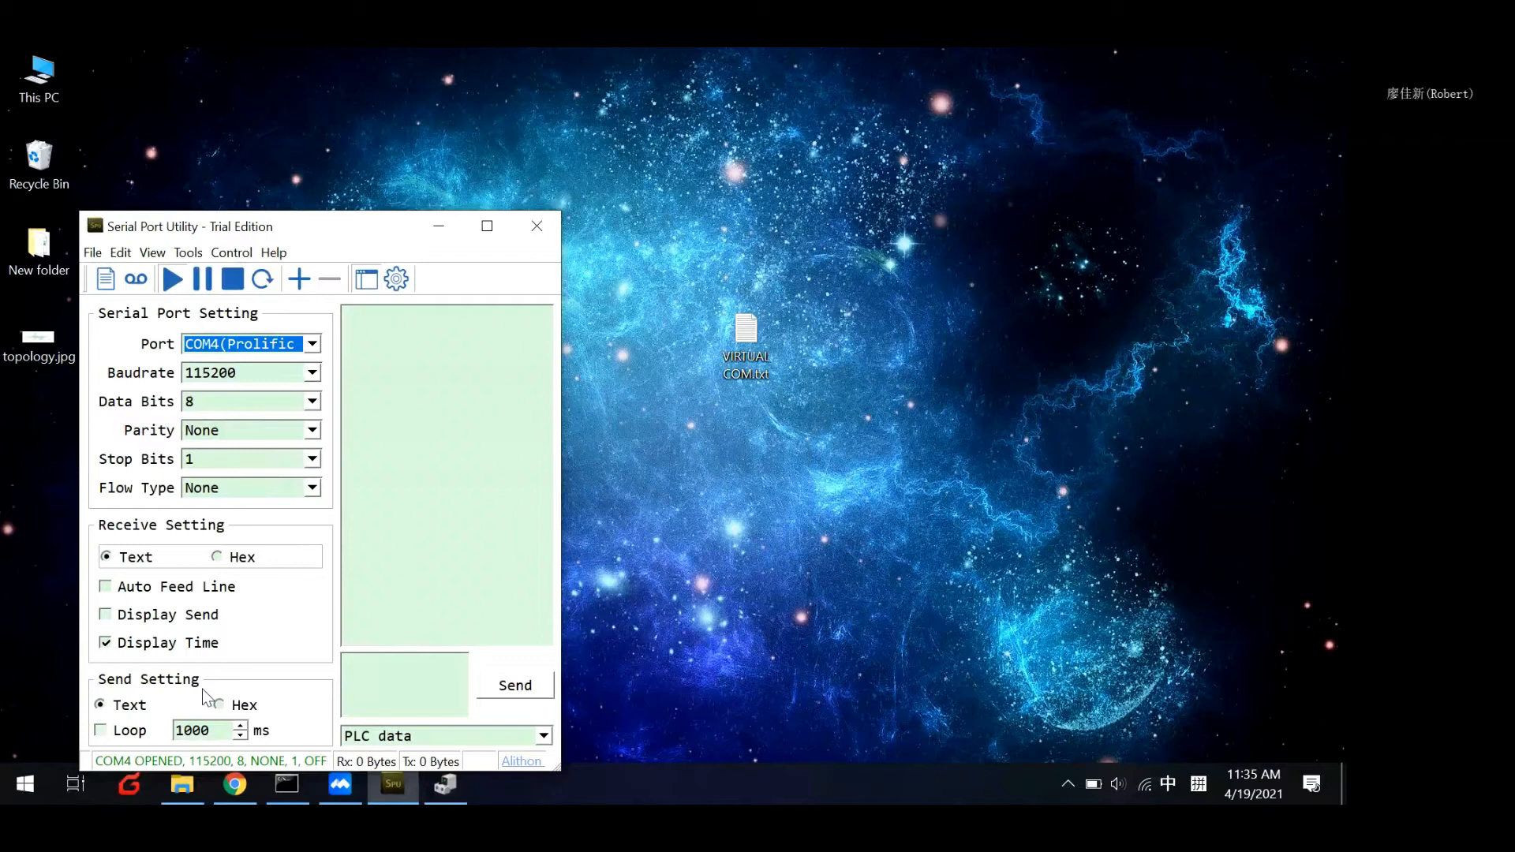
Switch to Chrome and log in to the Robustel router manager with the username and password.
click(235, 783)
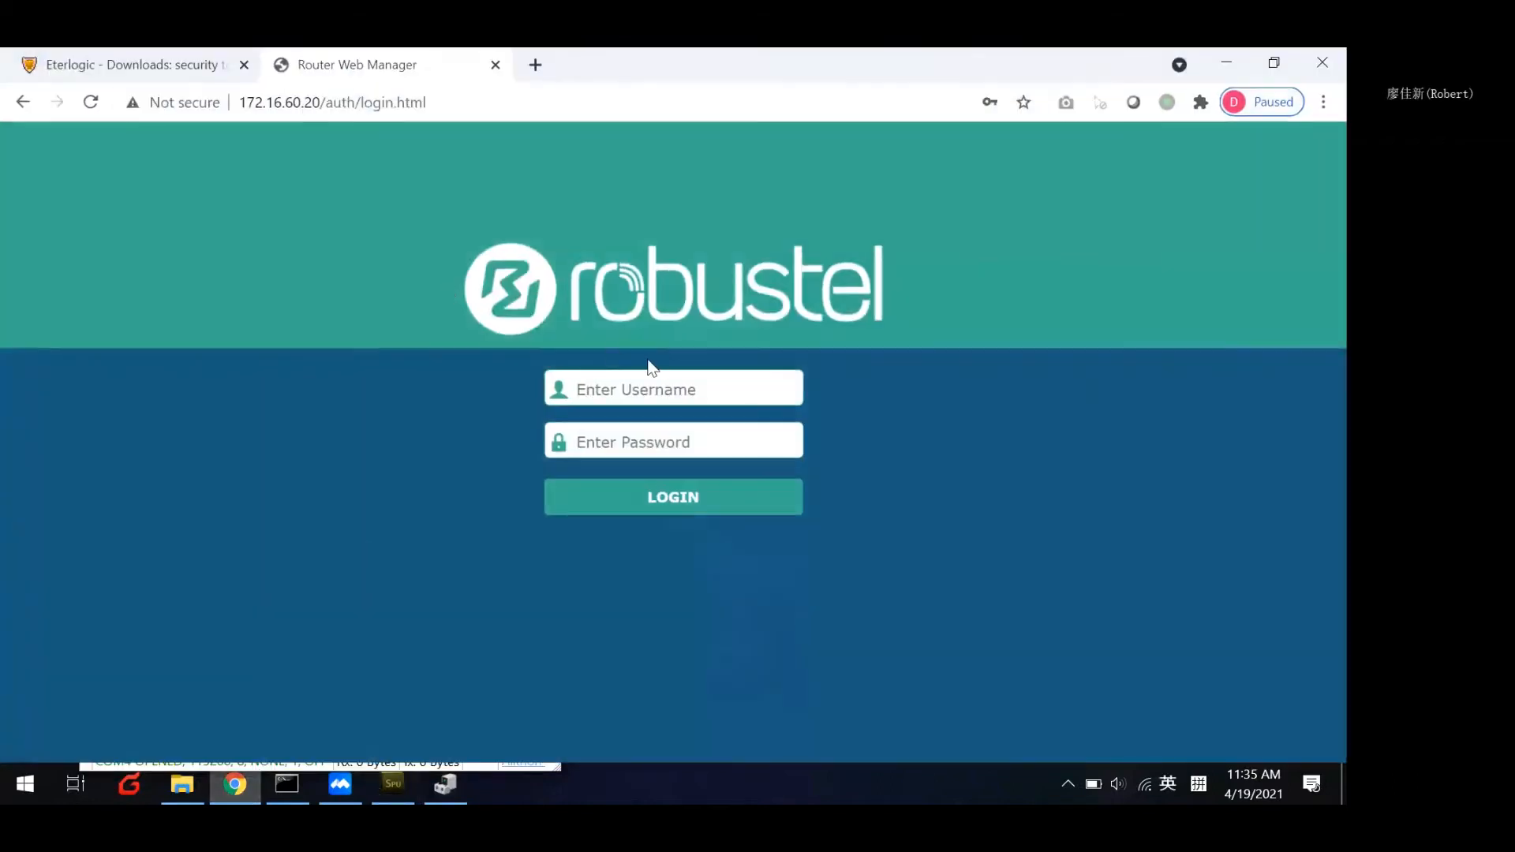
click(659, 388)
click(618, 440)
click(618, 509)
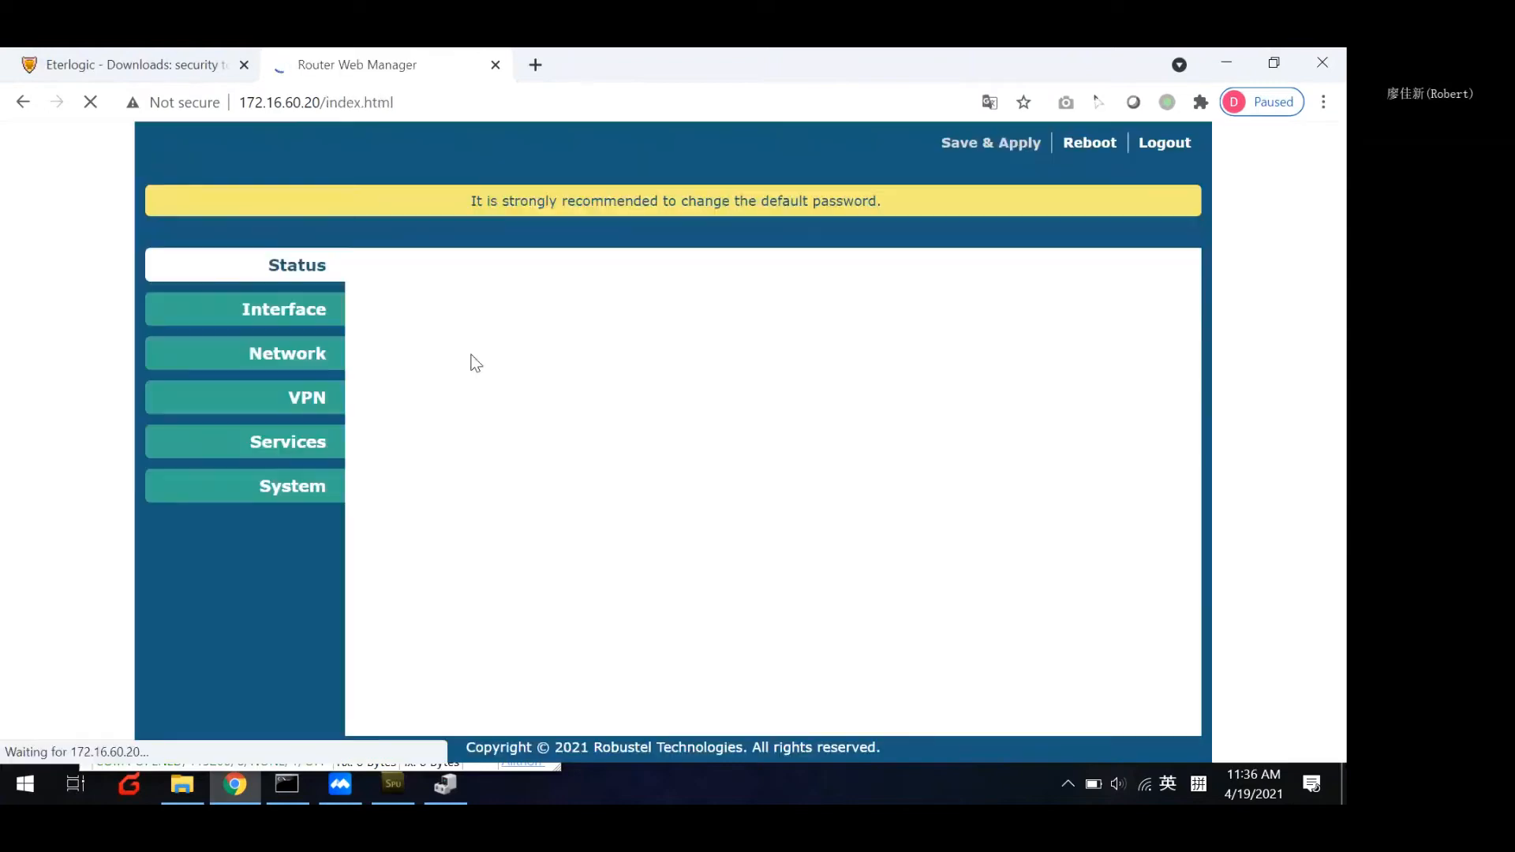
Open the router's COM2 serial port settings for editing and enable the port.
click(302, 311)
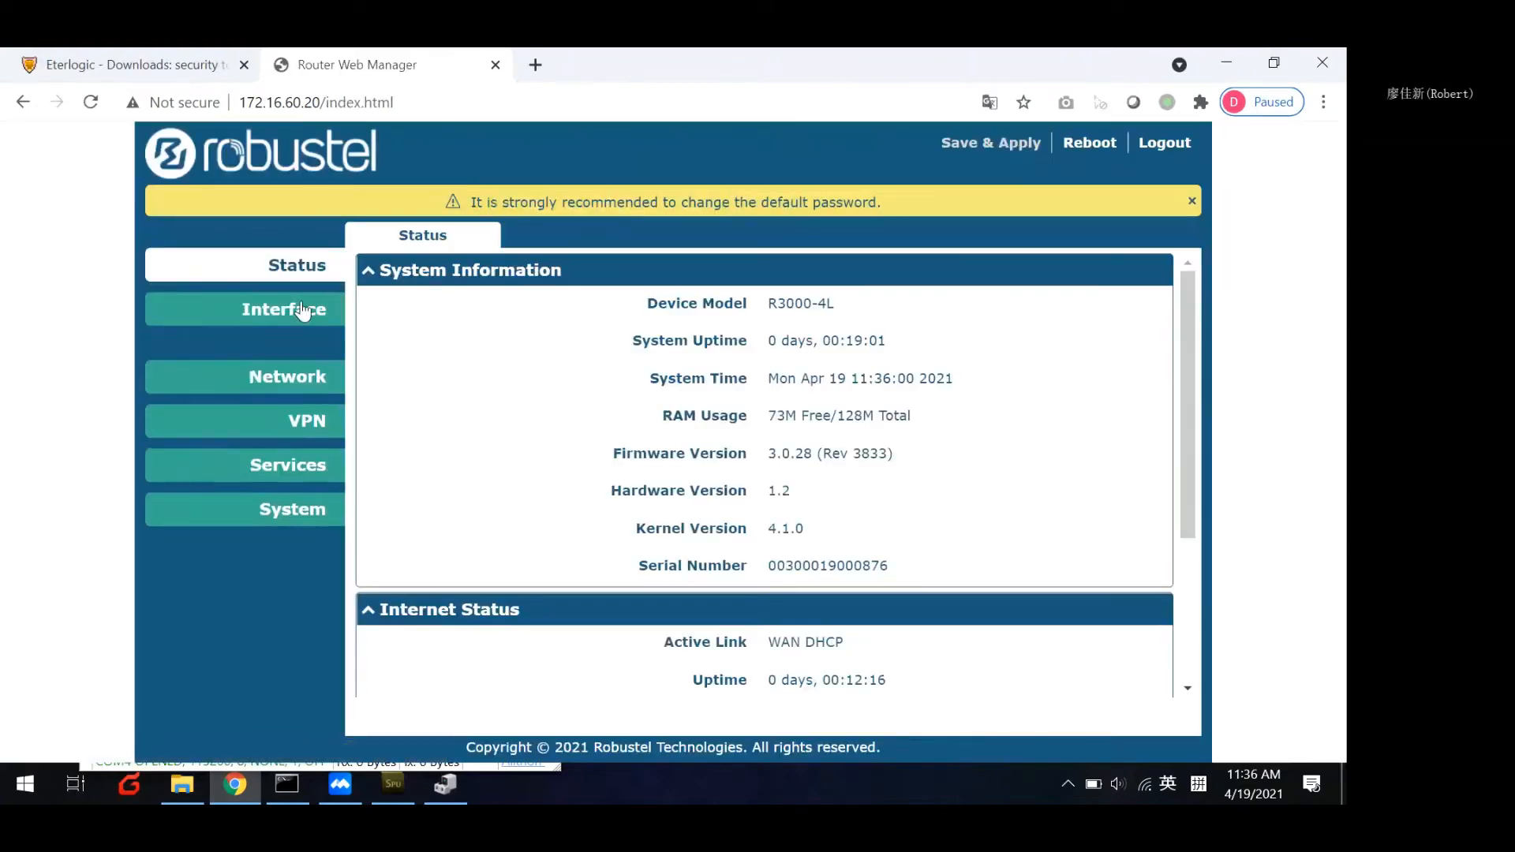
click(280, 525)
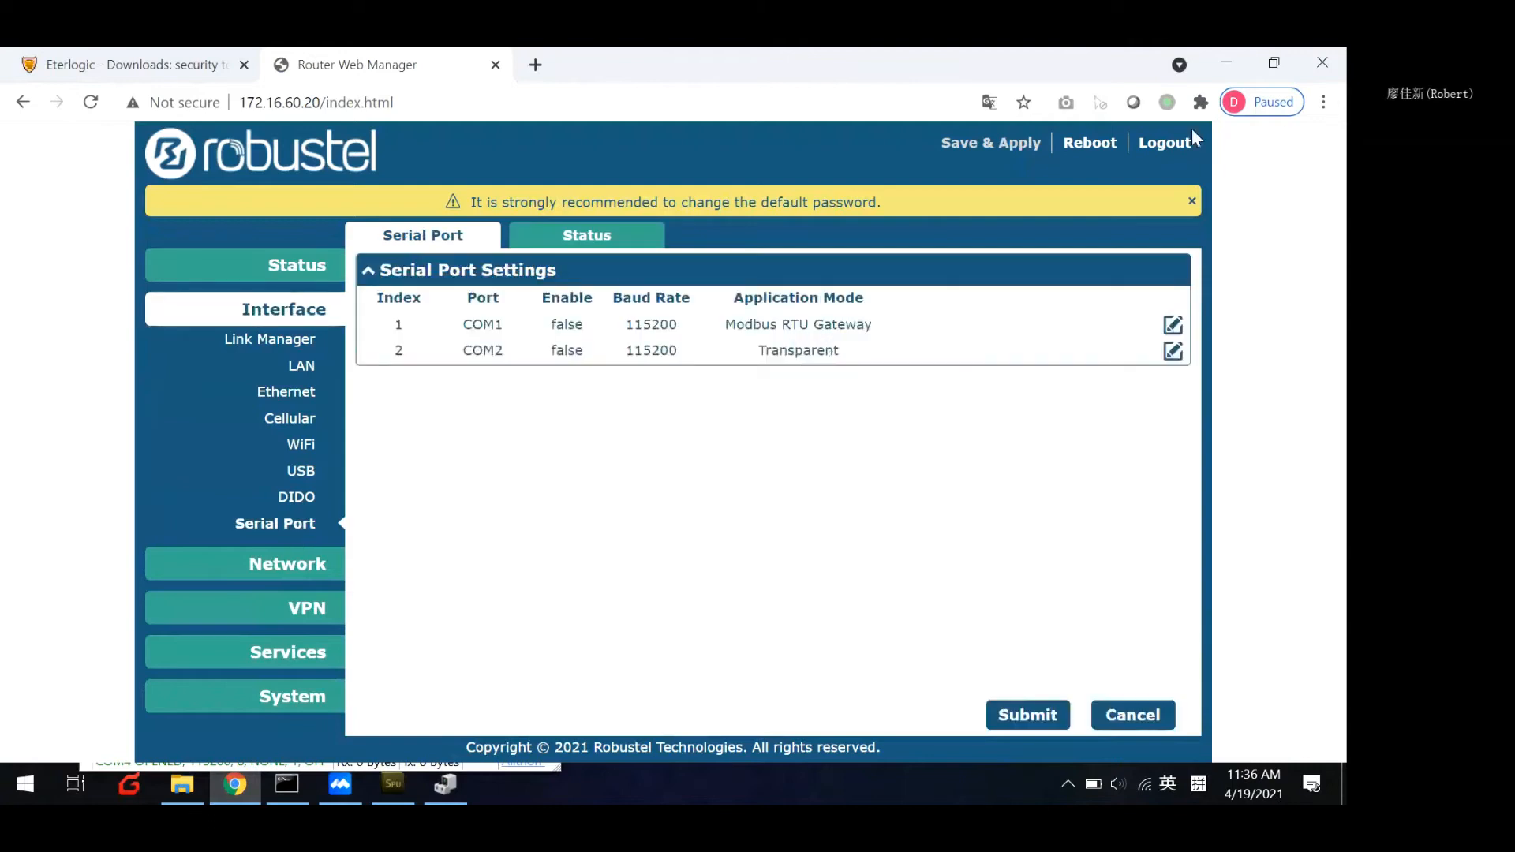
click(1173, 351)
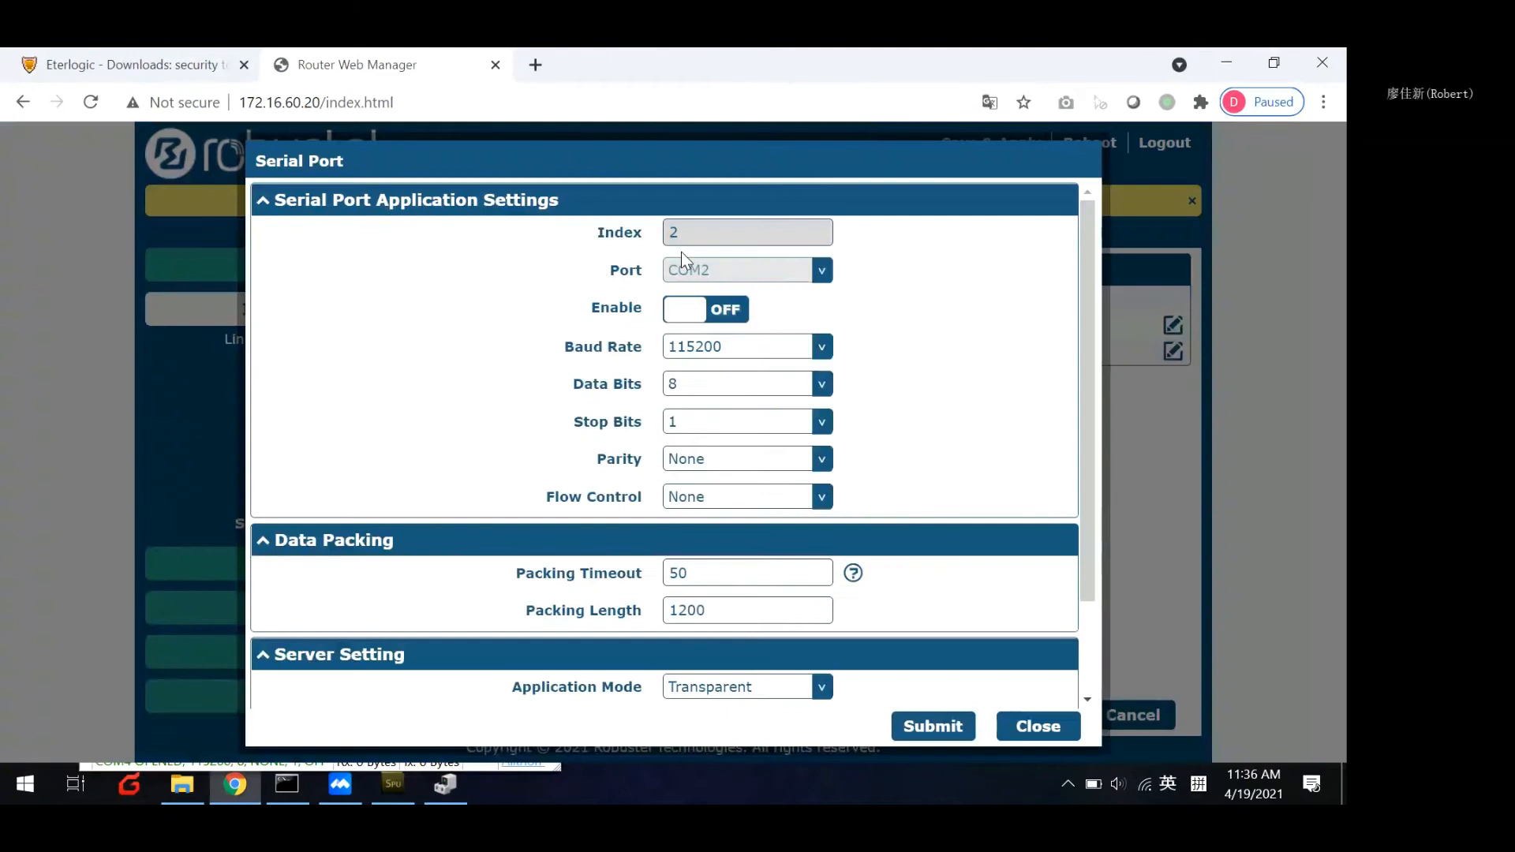
click(724, 309)
Compare the COM2 baud rate, data bits, stop bits, parity and flow control with the settings in Serial Port Utility.
scroll(786, 311, down, 2)
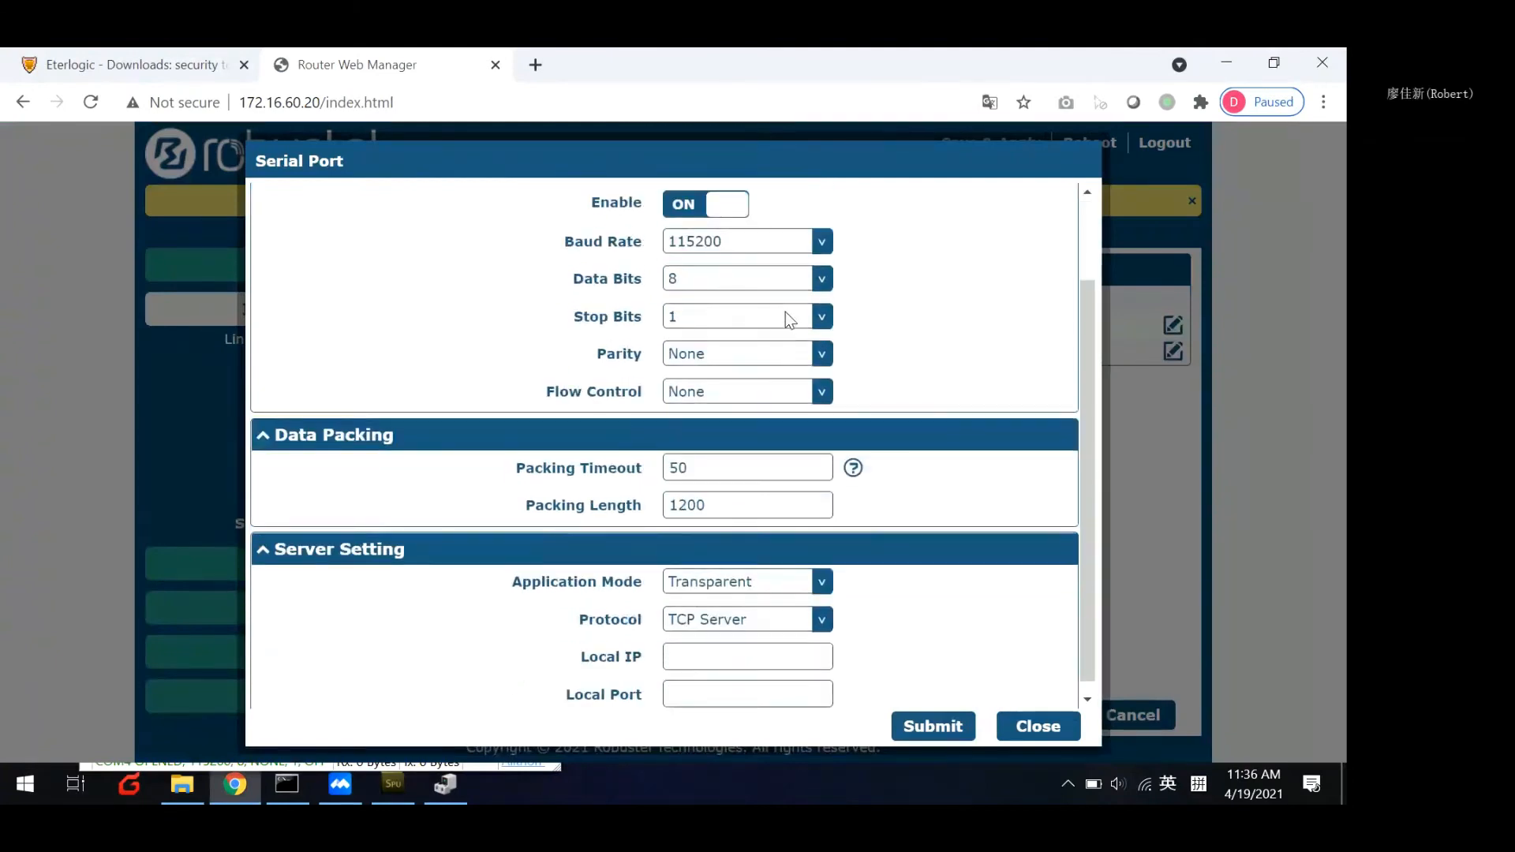
scroll(786, 316, up, 2)
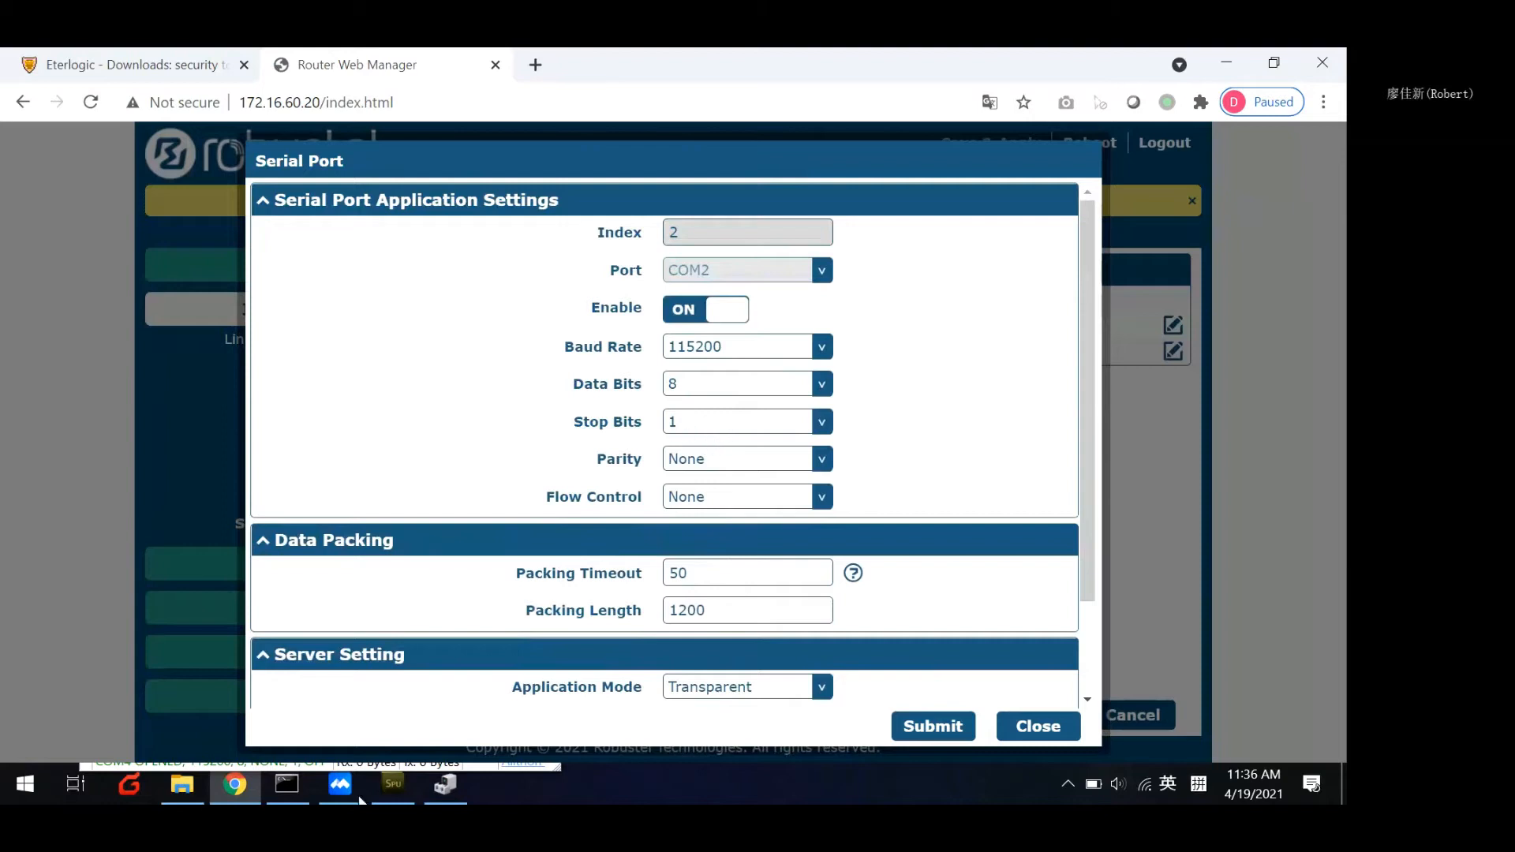
click(392, 784)
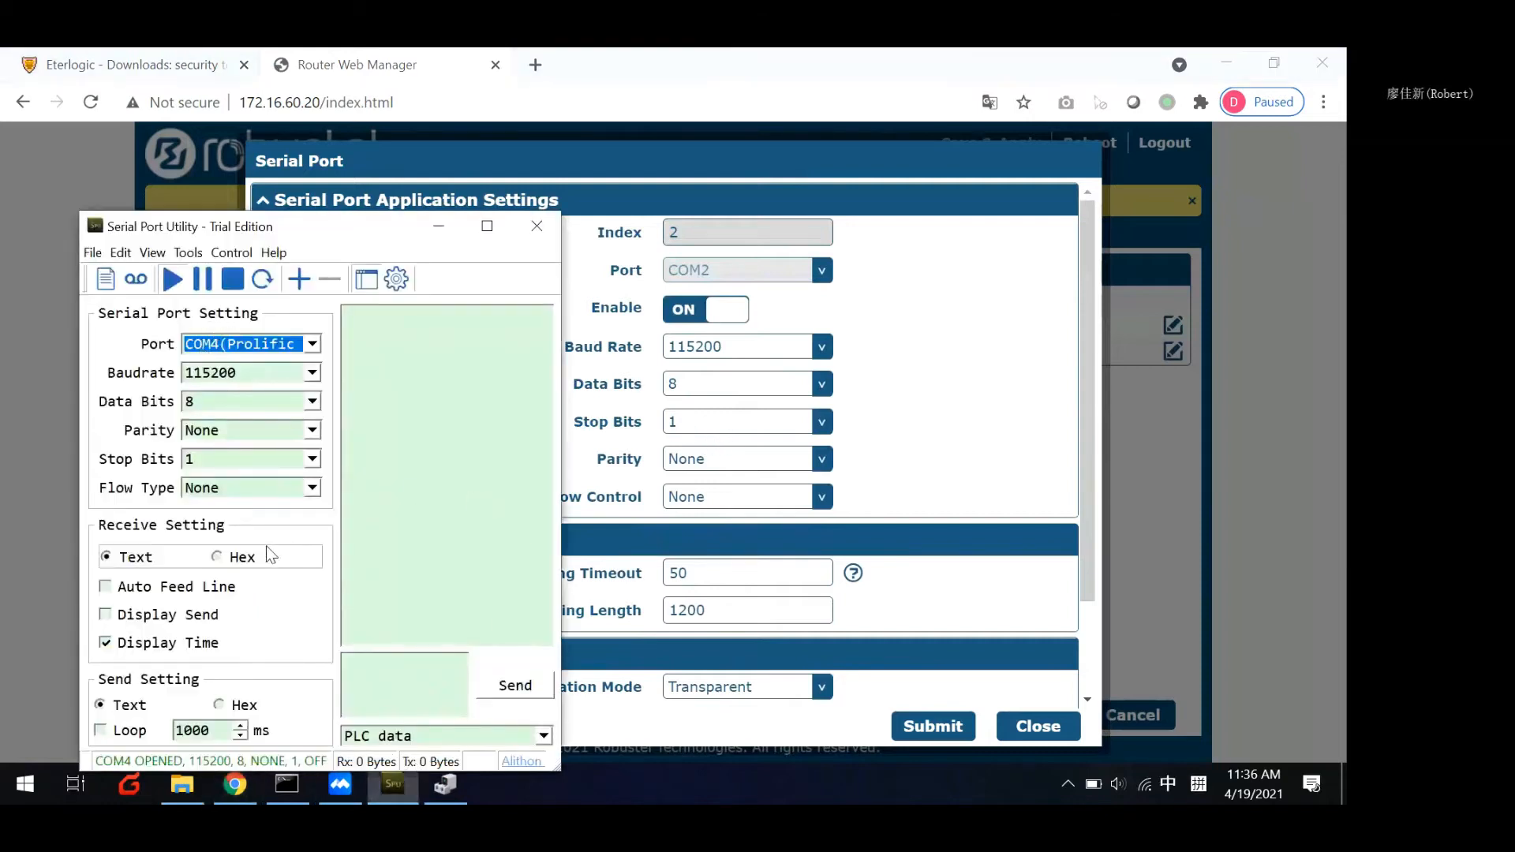
click(439, 226)
Set COM2's local port to 47009, submit the serial port settings, and save and apply the router configuration.
scroll(941, 499, down, 3)
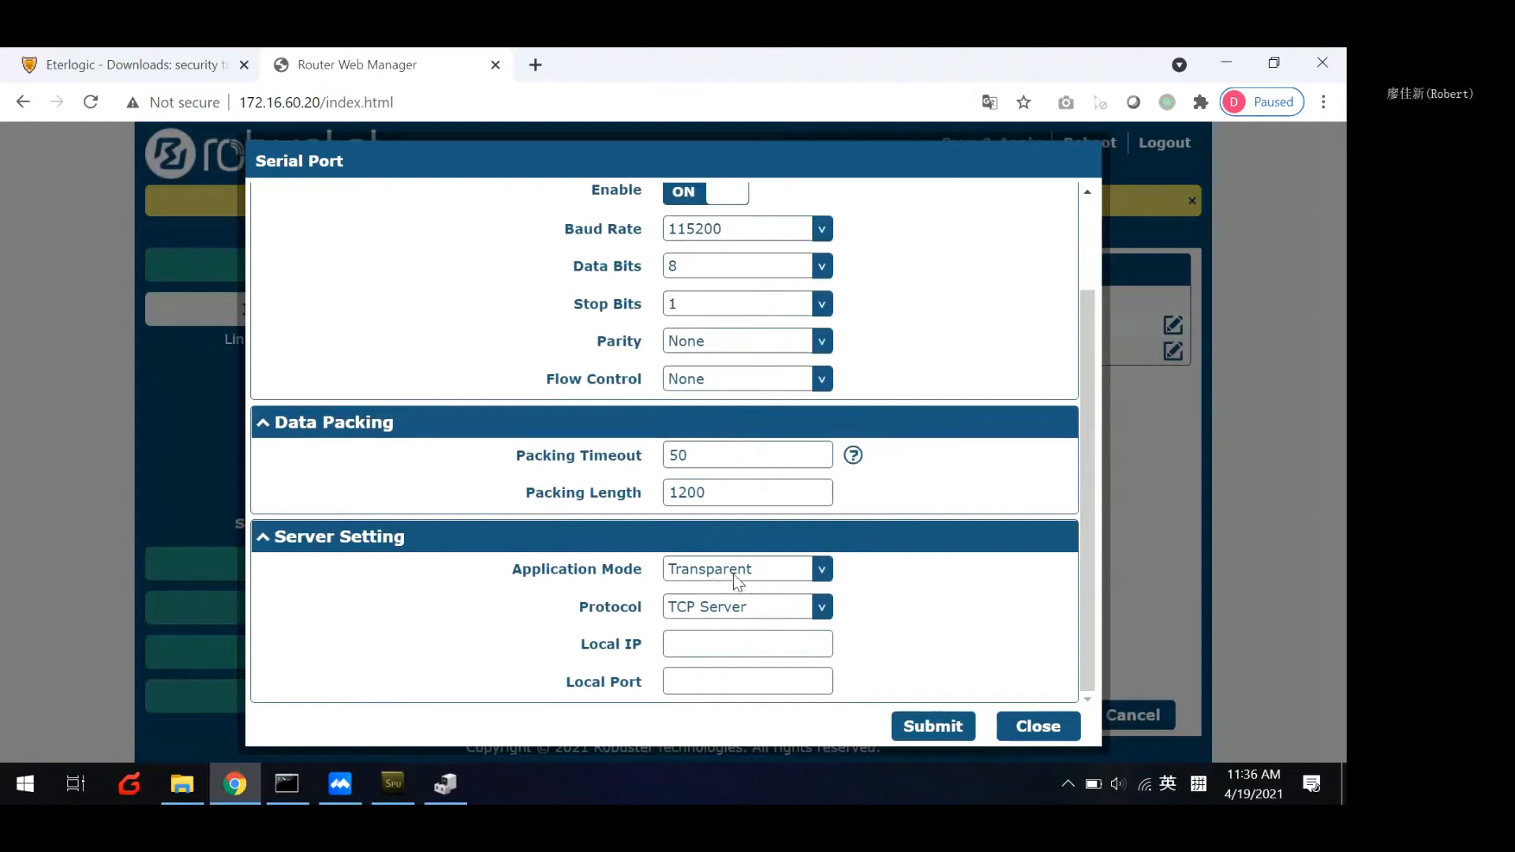
click(723, 683)
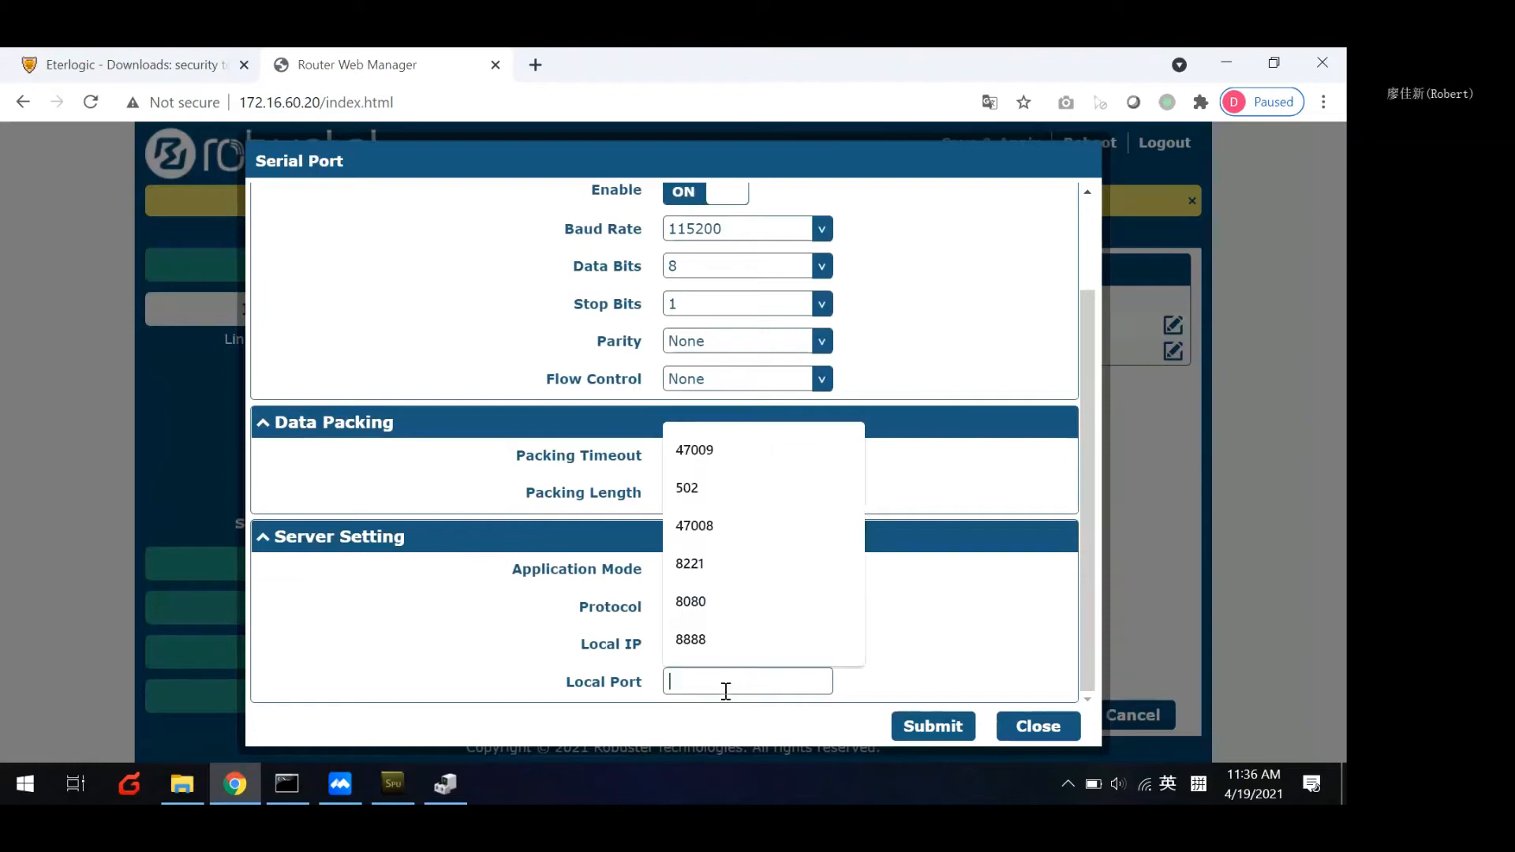
click(716, 459)
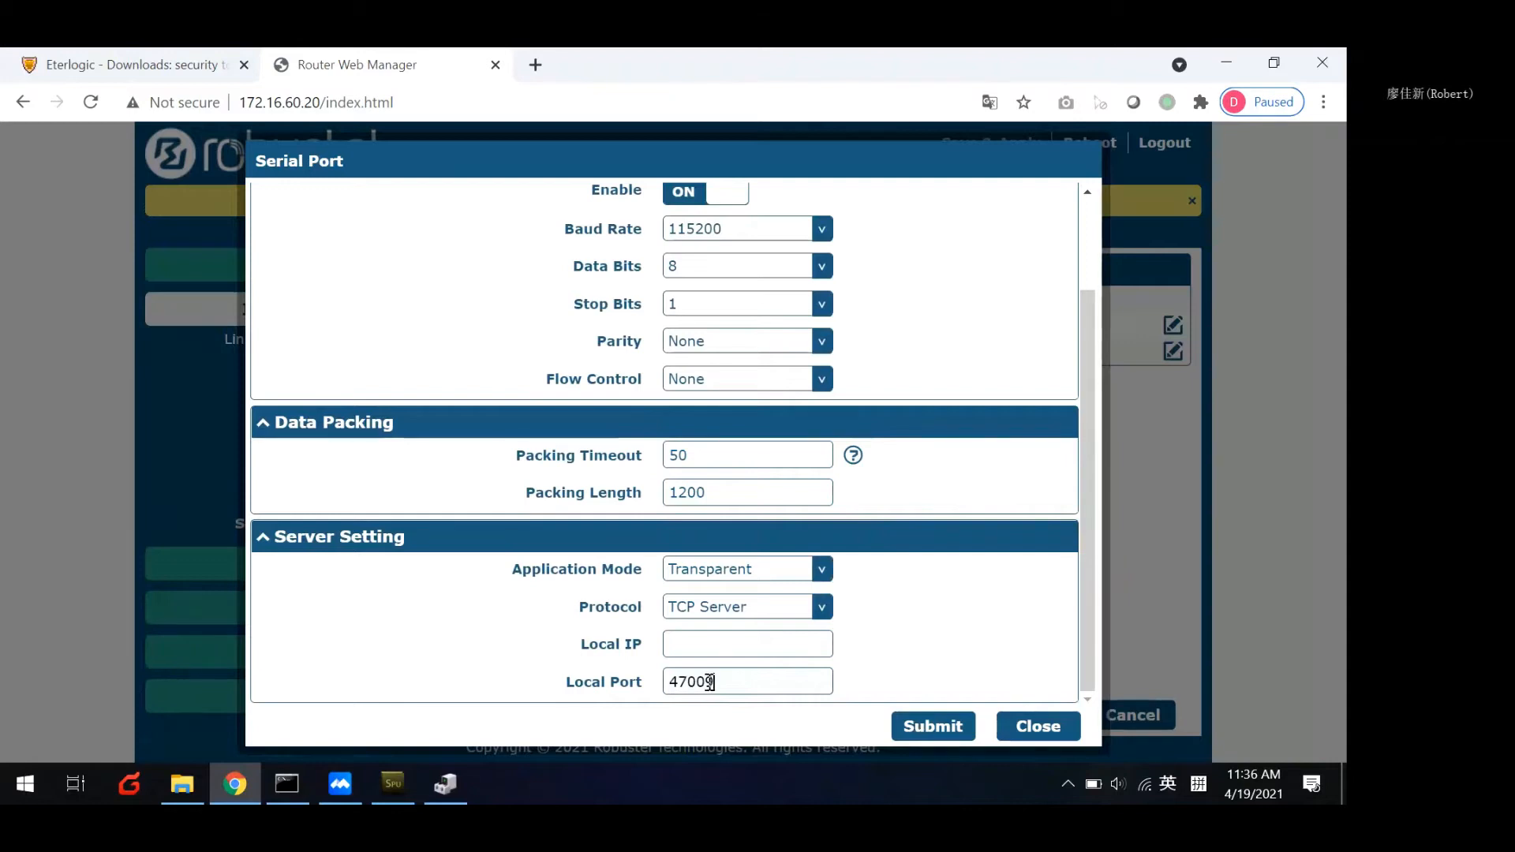
click(924, 724)
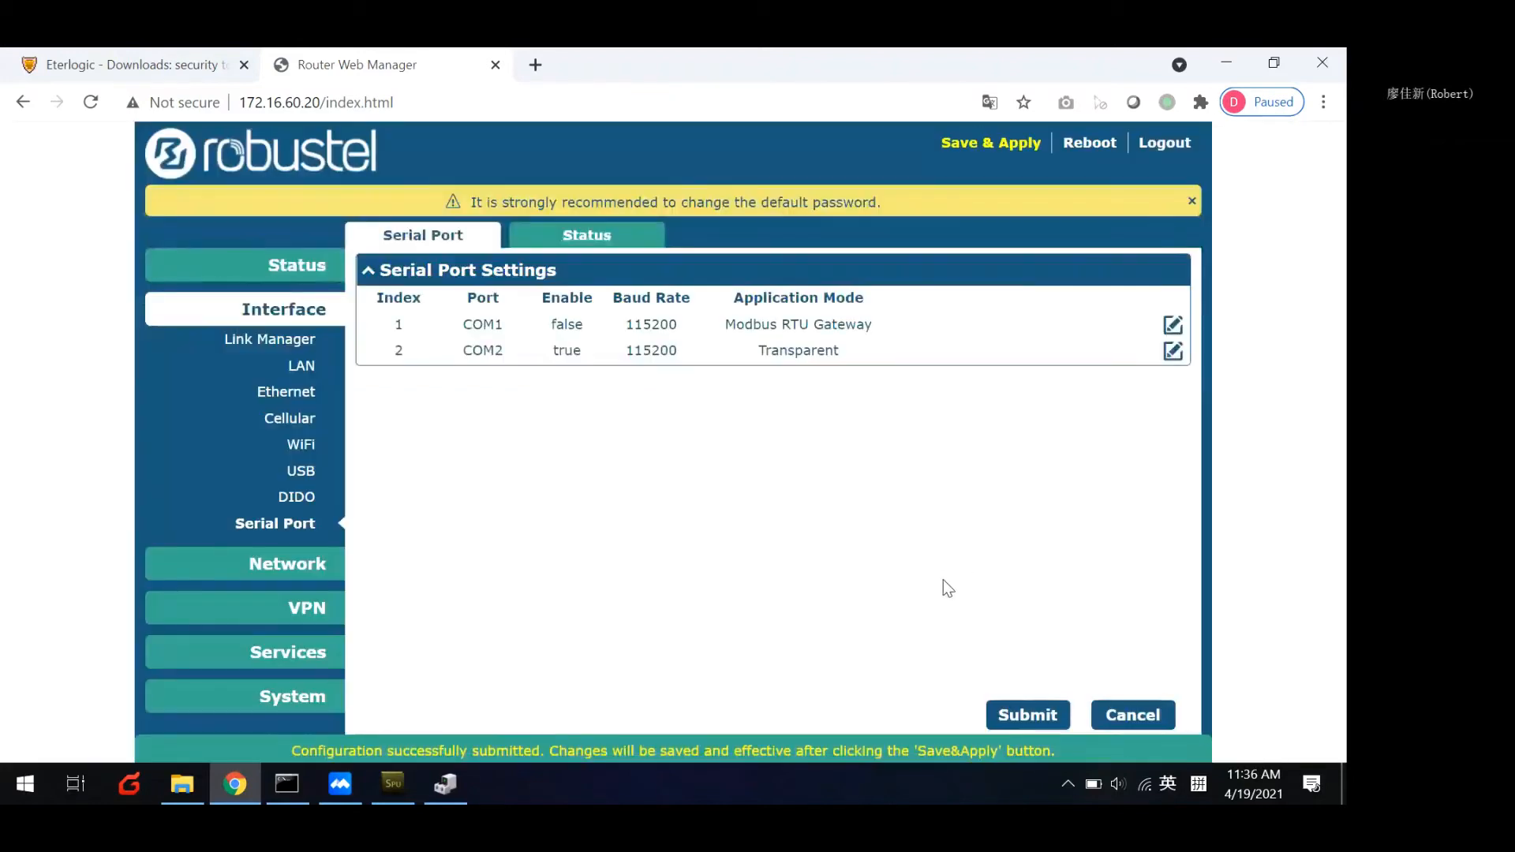
click(983, 147)
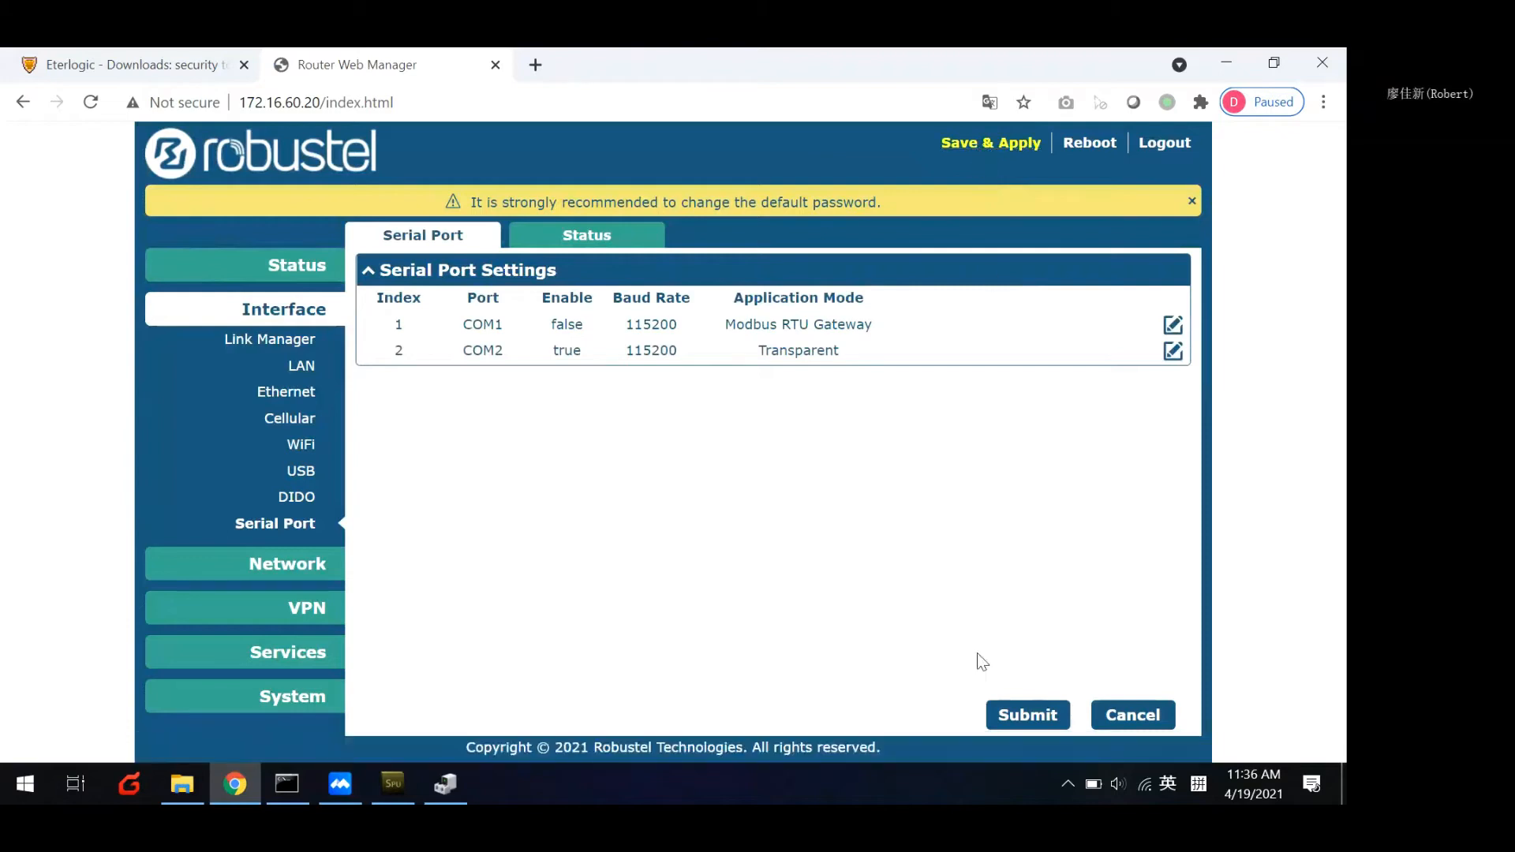
click(987, 148)
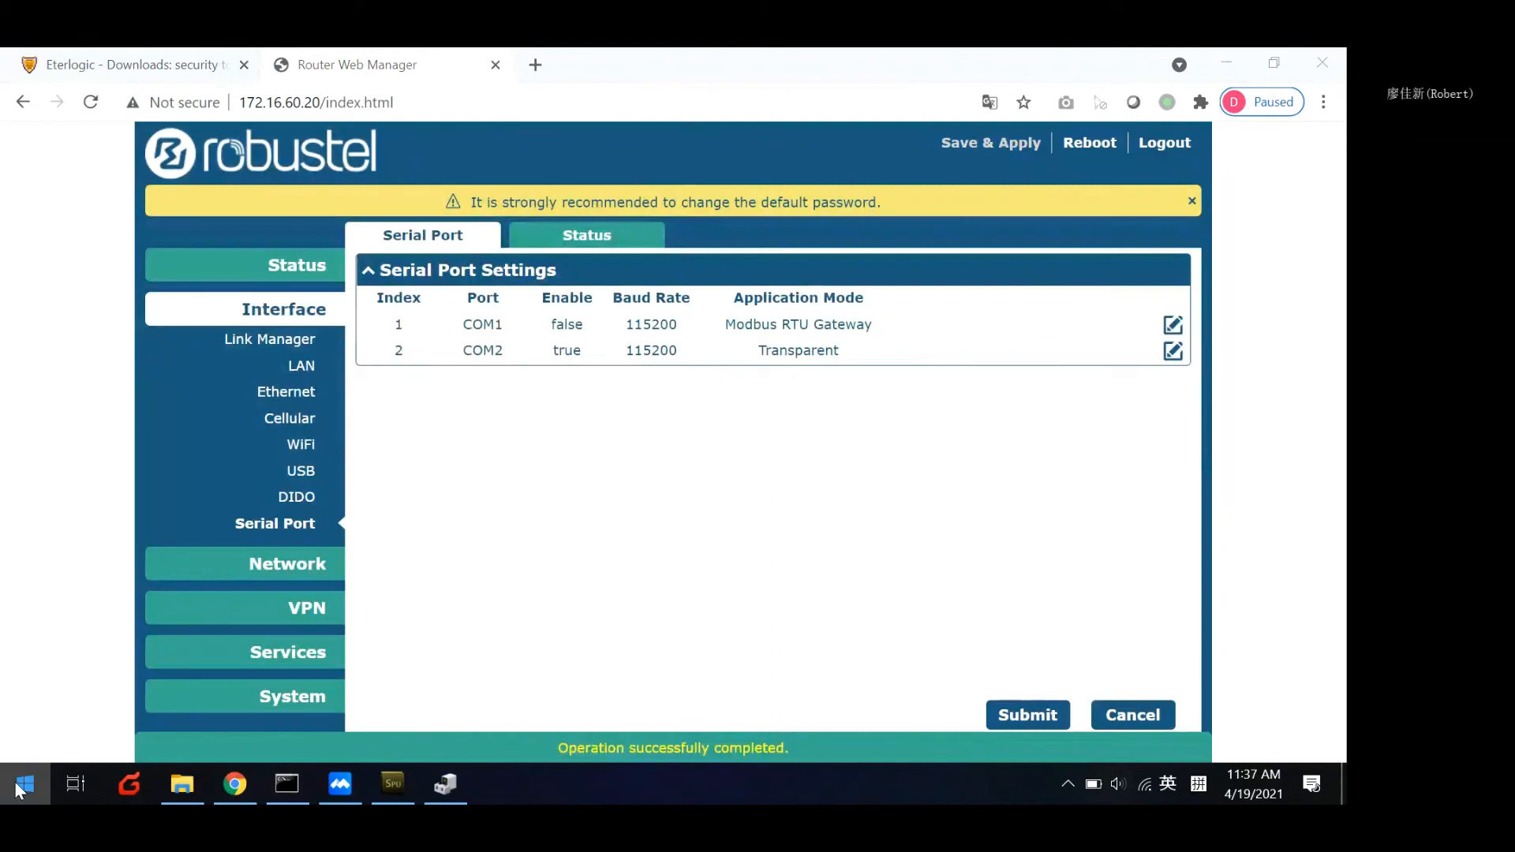
Find and launch hercules_3-2-6.exe, and shift its window clear of the router's side menu.
click(19, 786)
text(her)
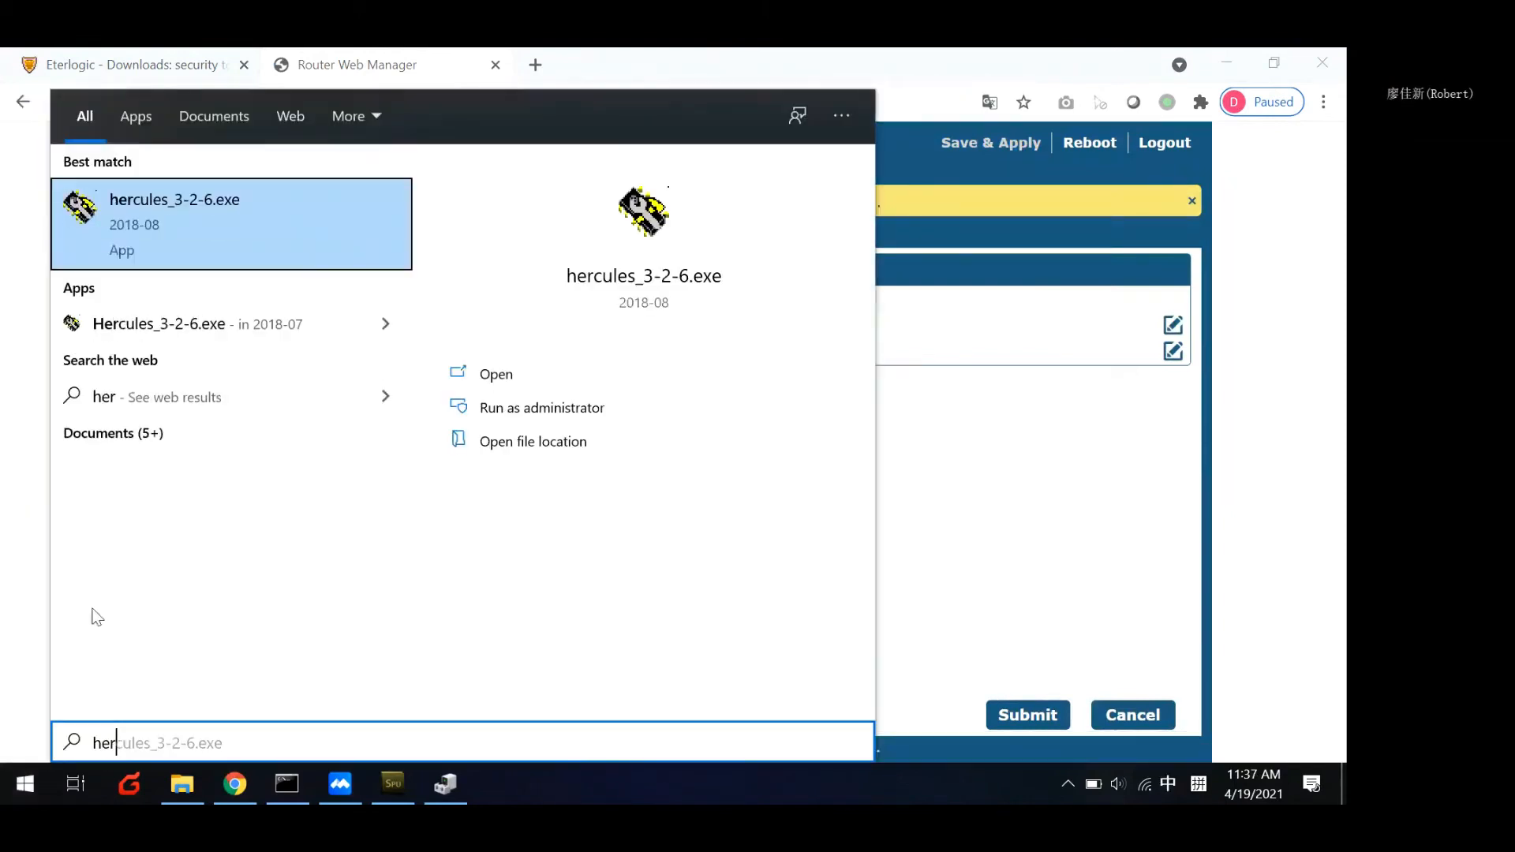
click(173, 236)
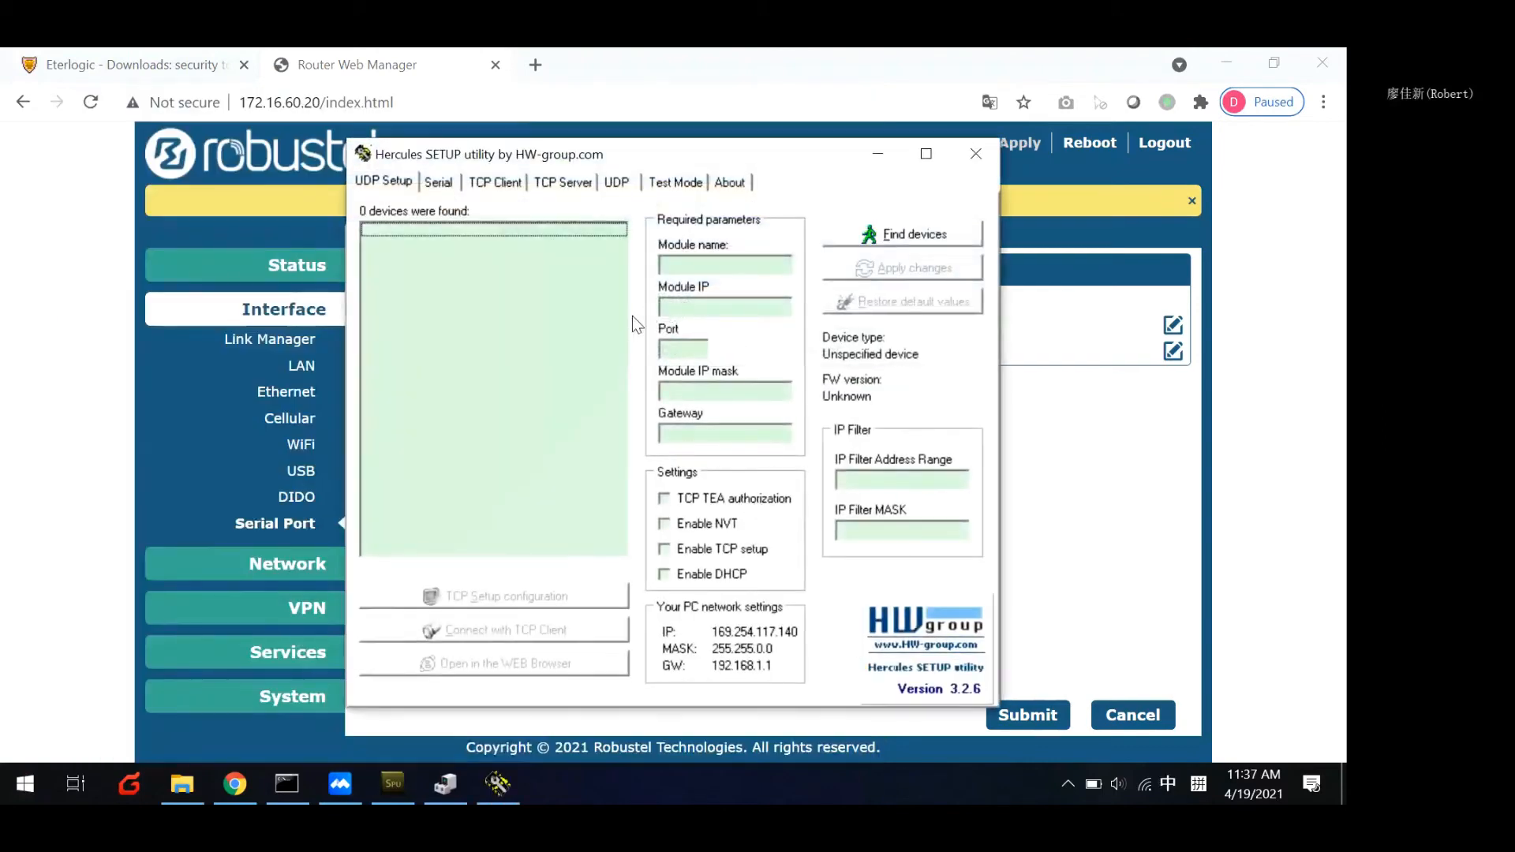
drag(639, 155, 749, 155)
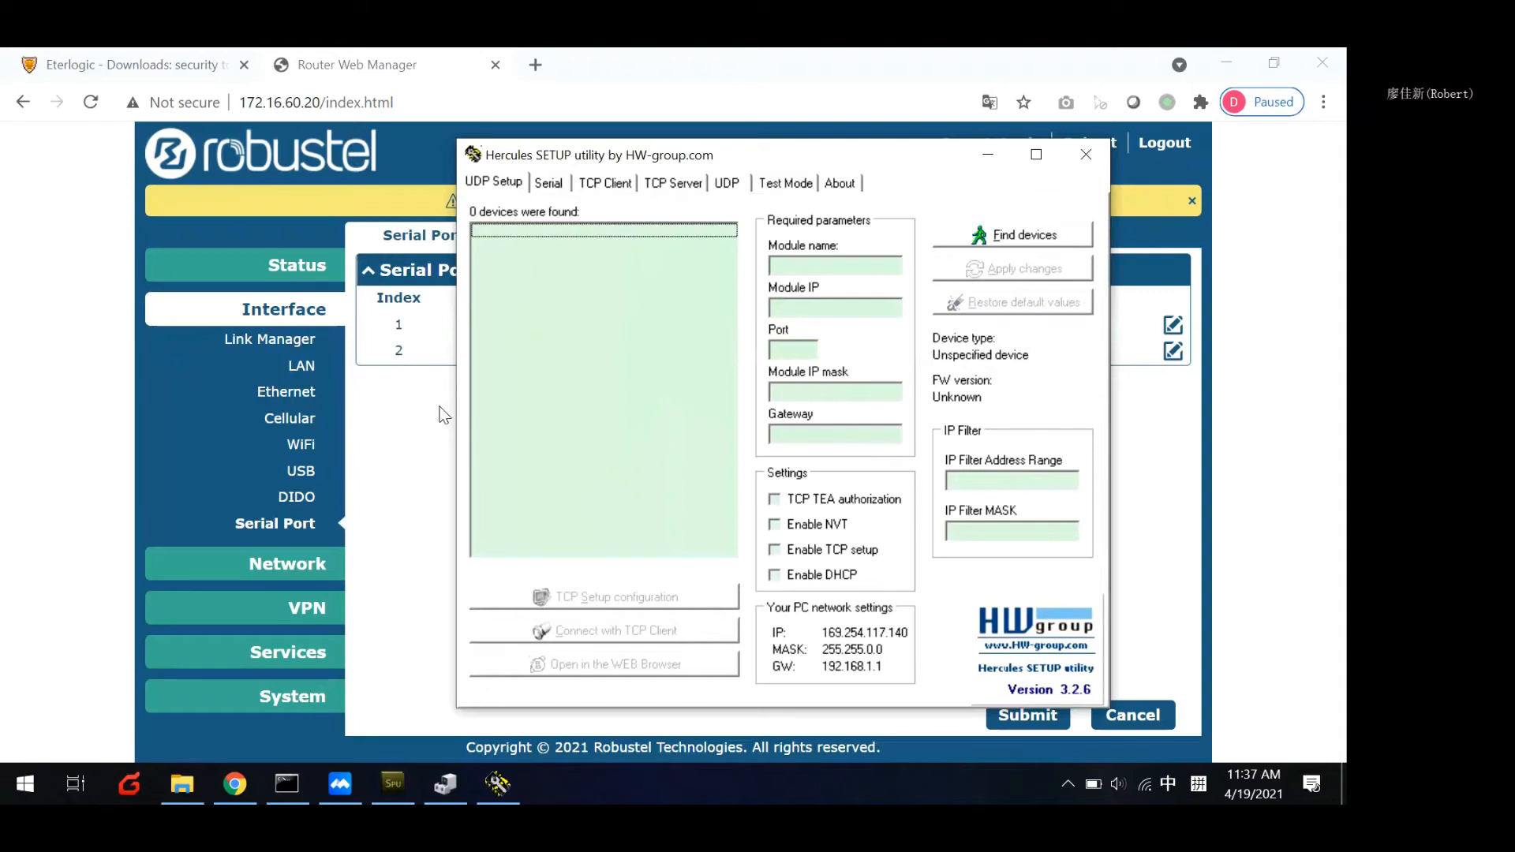
Review the TCP Client and Serial settings in the Hercules utility.
click(621, 183)
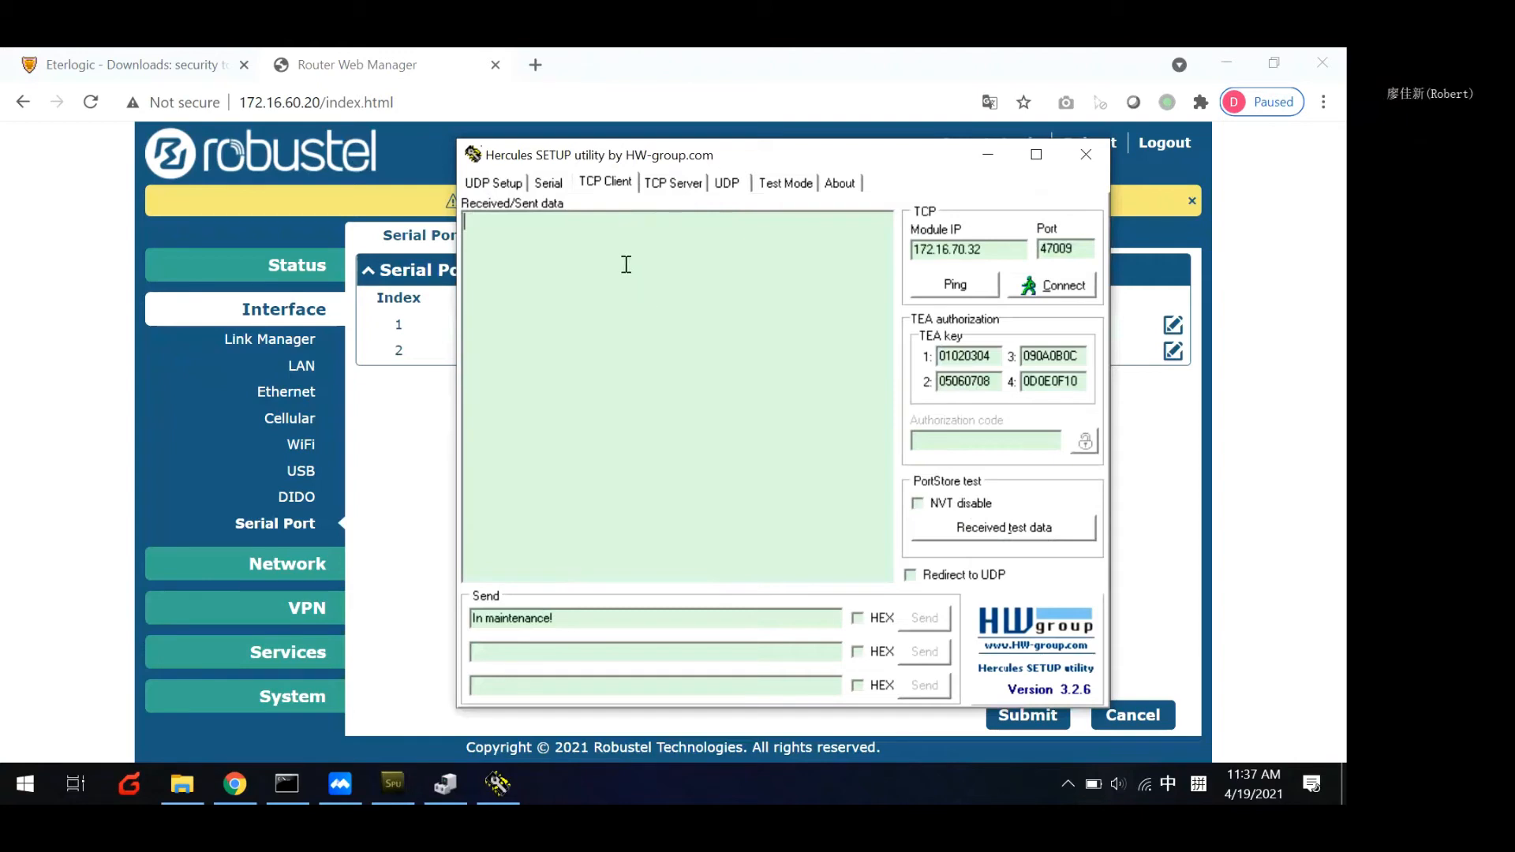
click(552, 184)
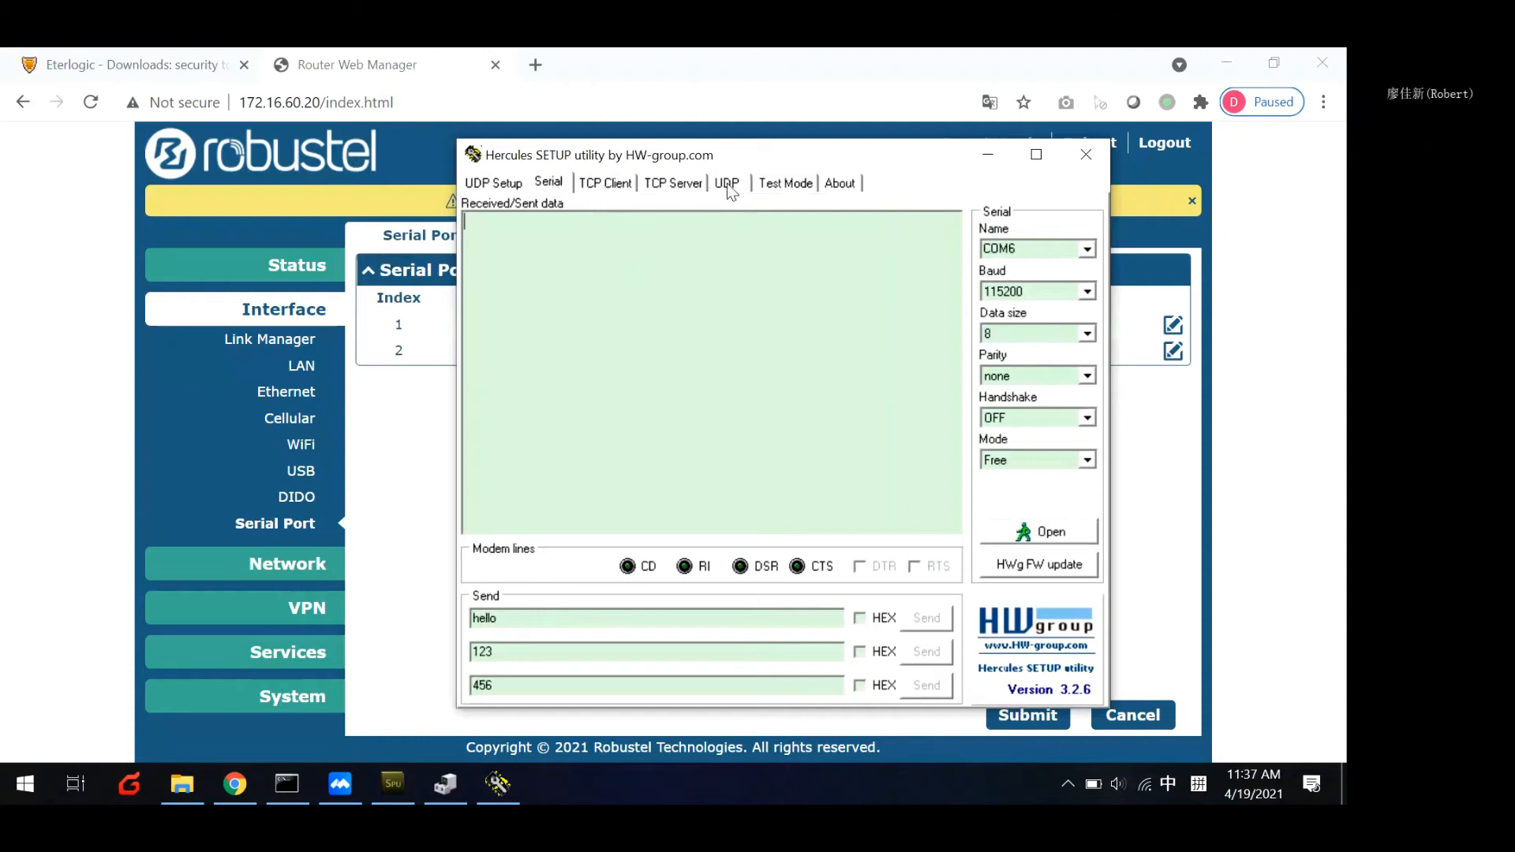
click(555, 188)
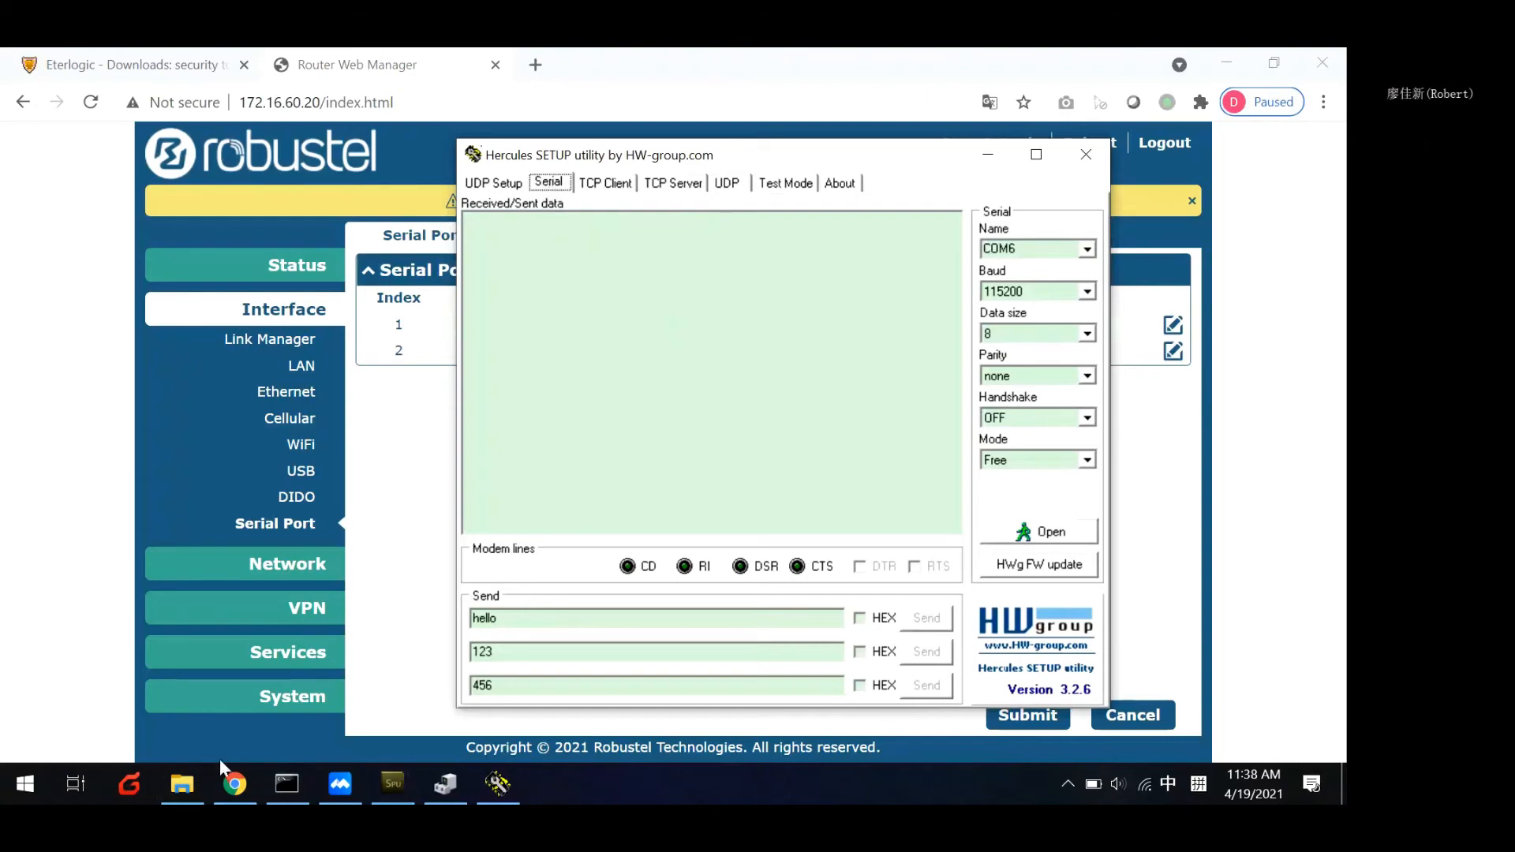
Show the Eterlogic downloads page, then launch VSPE and decline ordering a 64-bit licence.
click(139, 70)
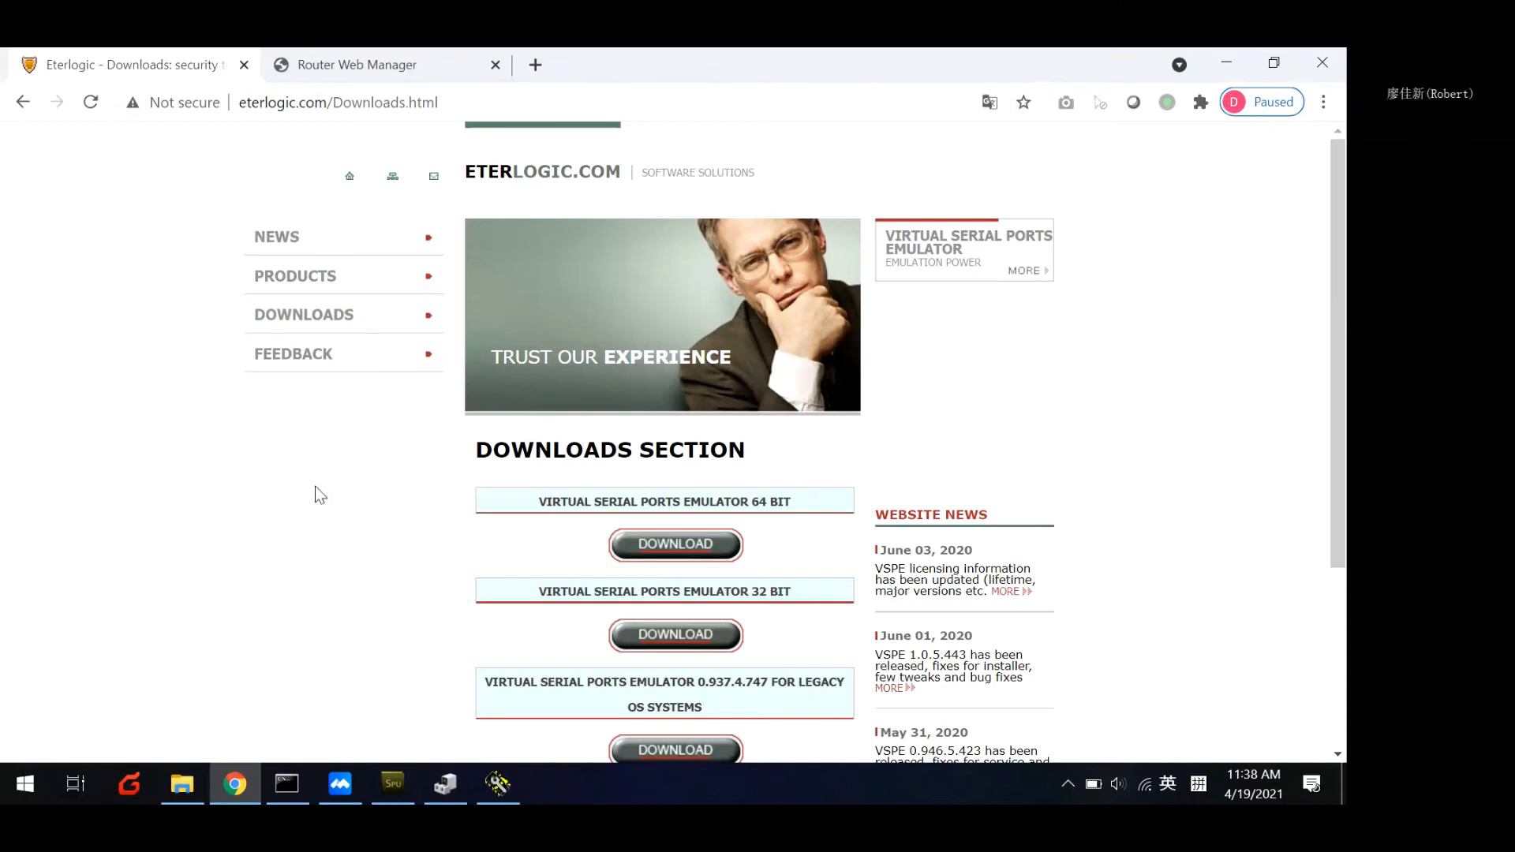
click(26, 784)
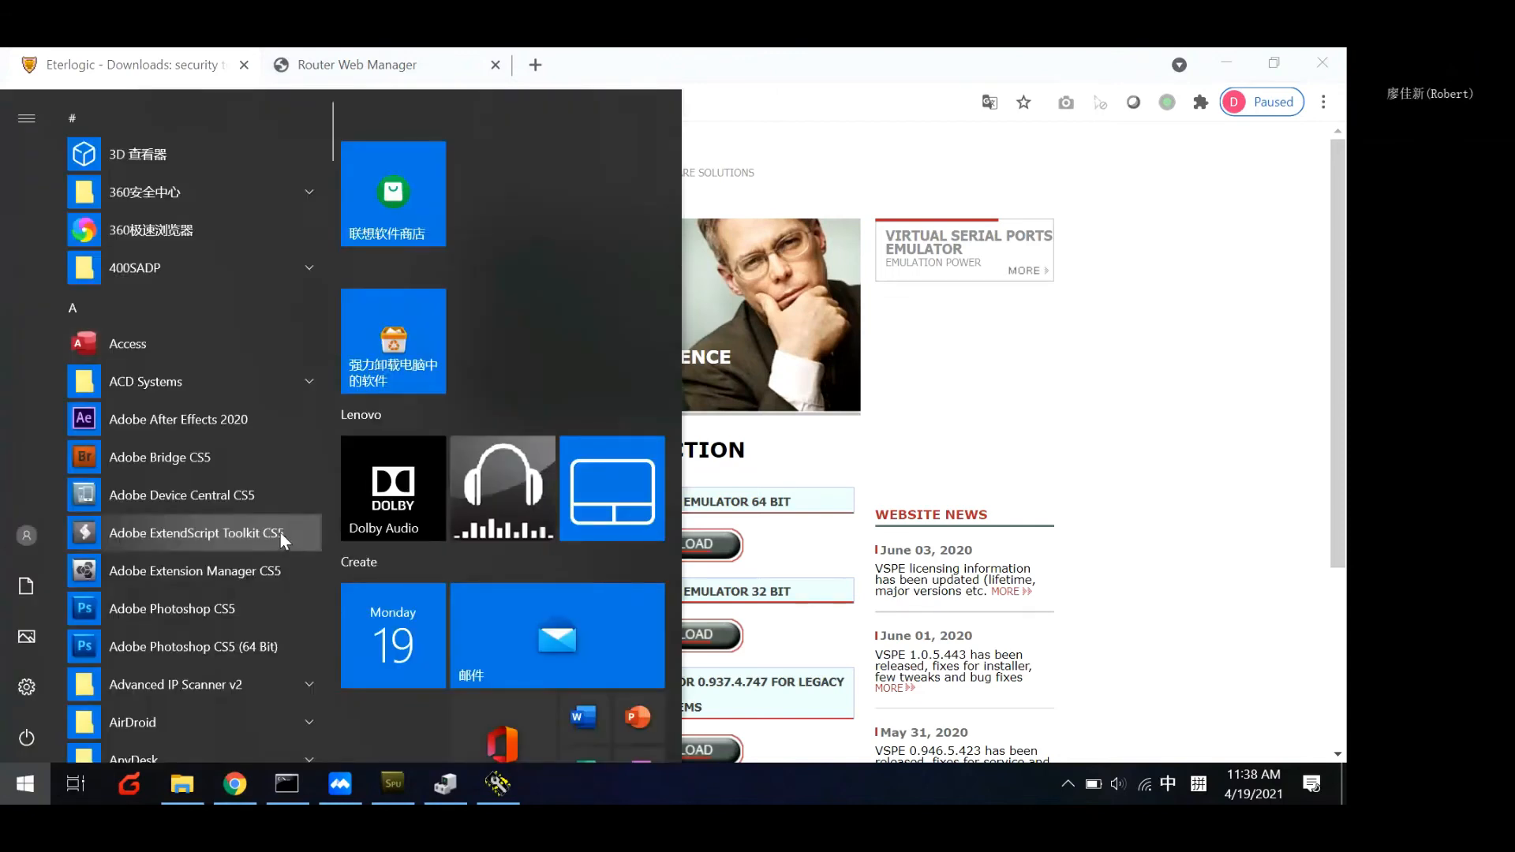
text(vsp)
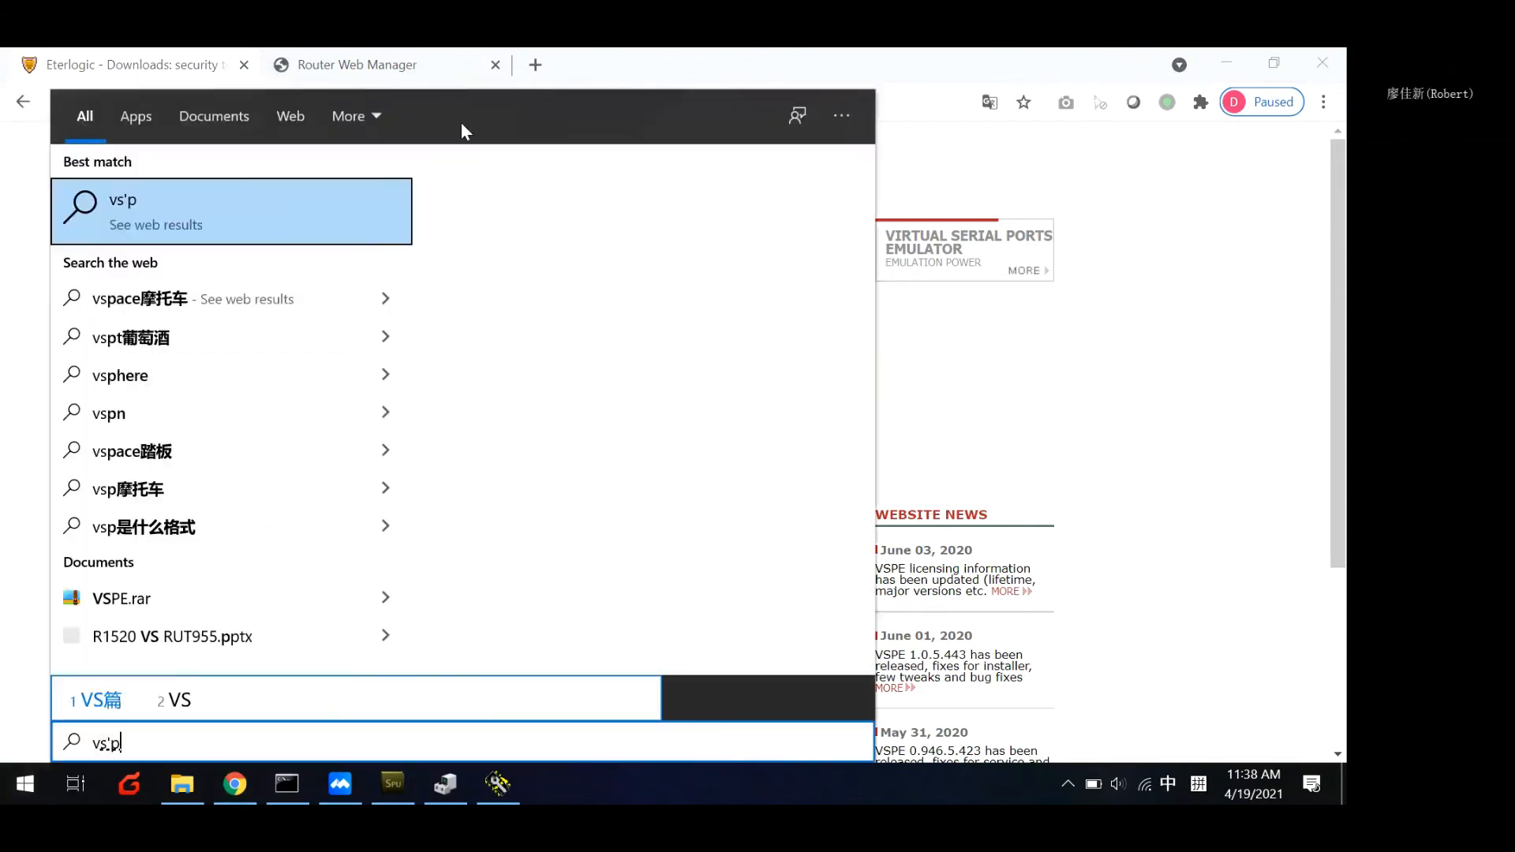
key(BackSpace)
key(shift)
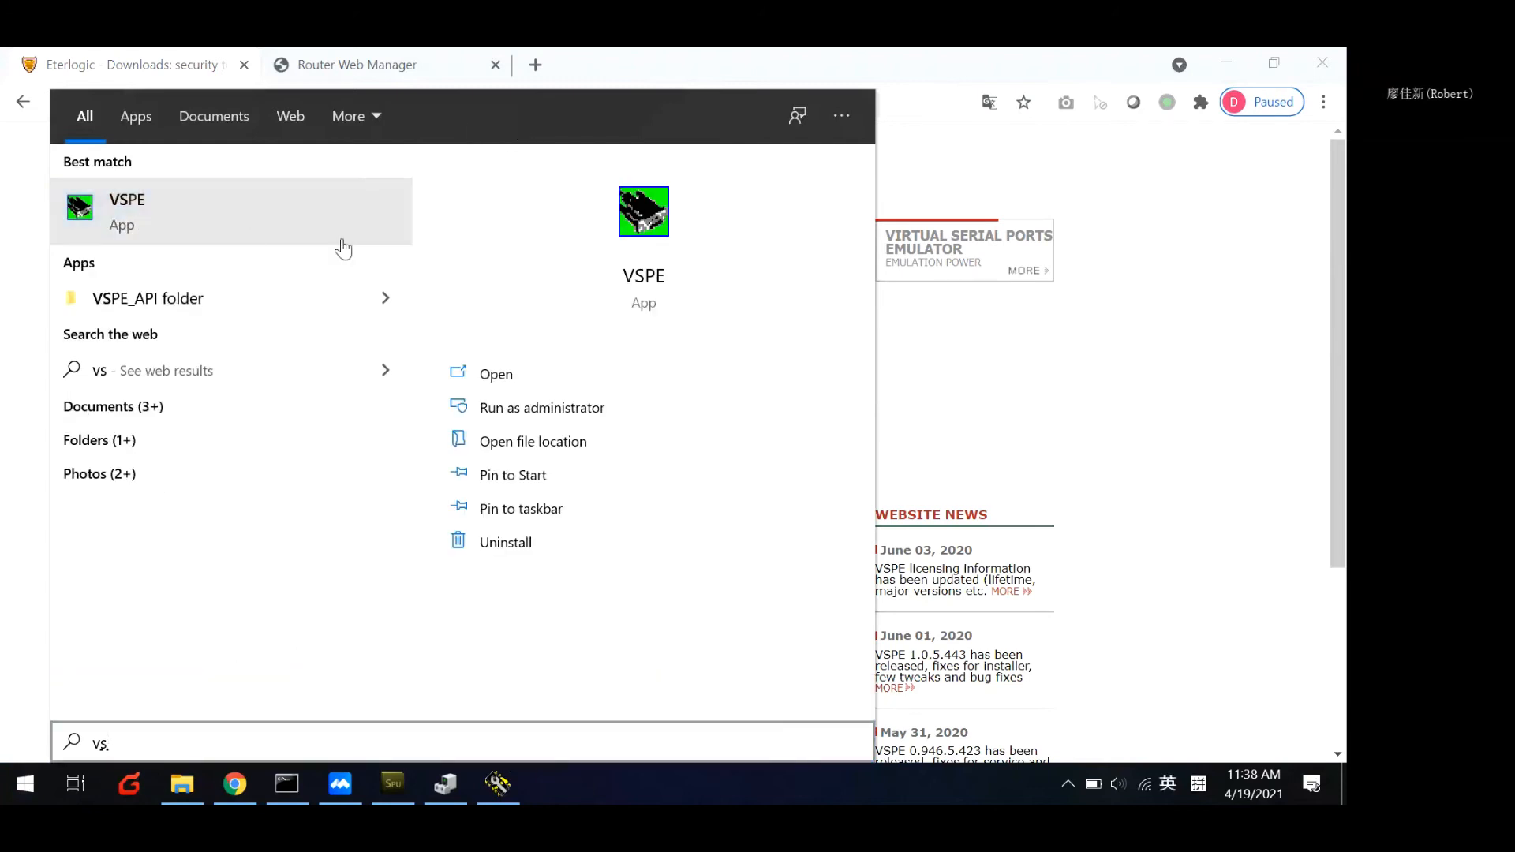
click(342, 249)
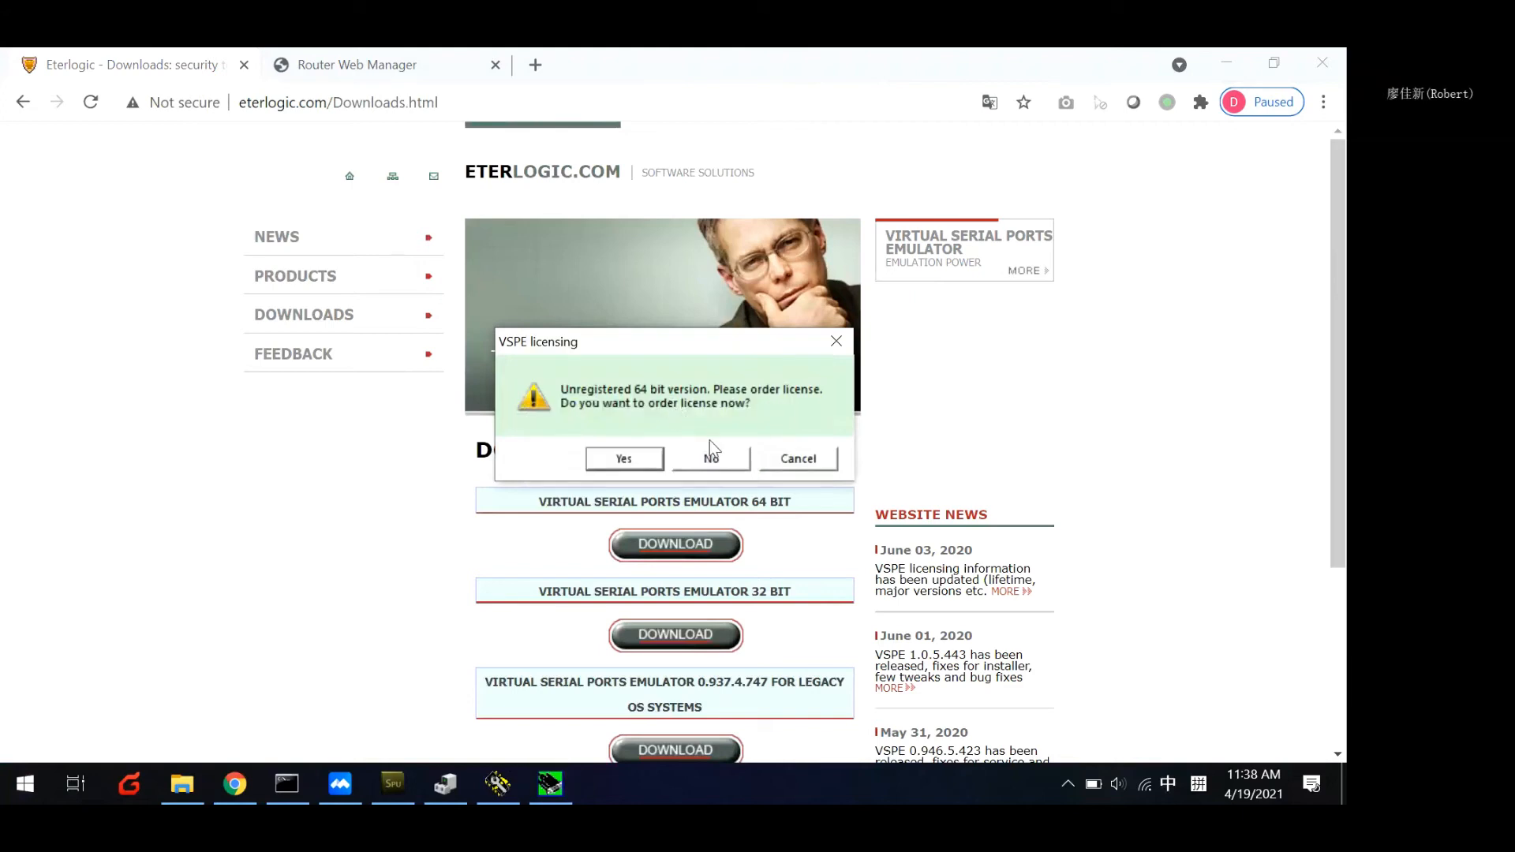
click(713, 460)
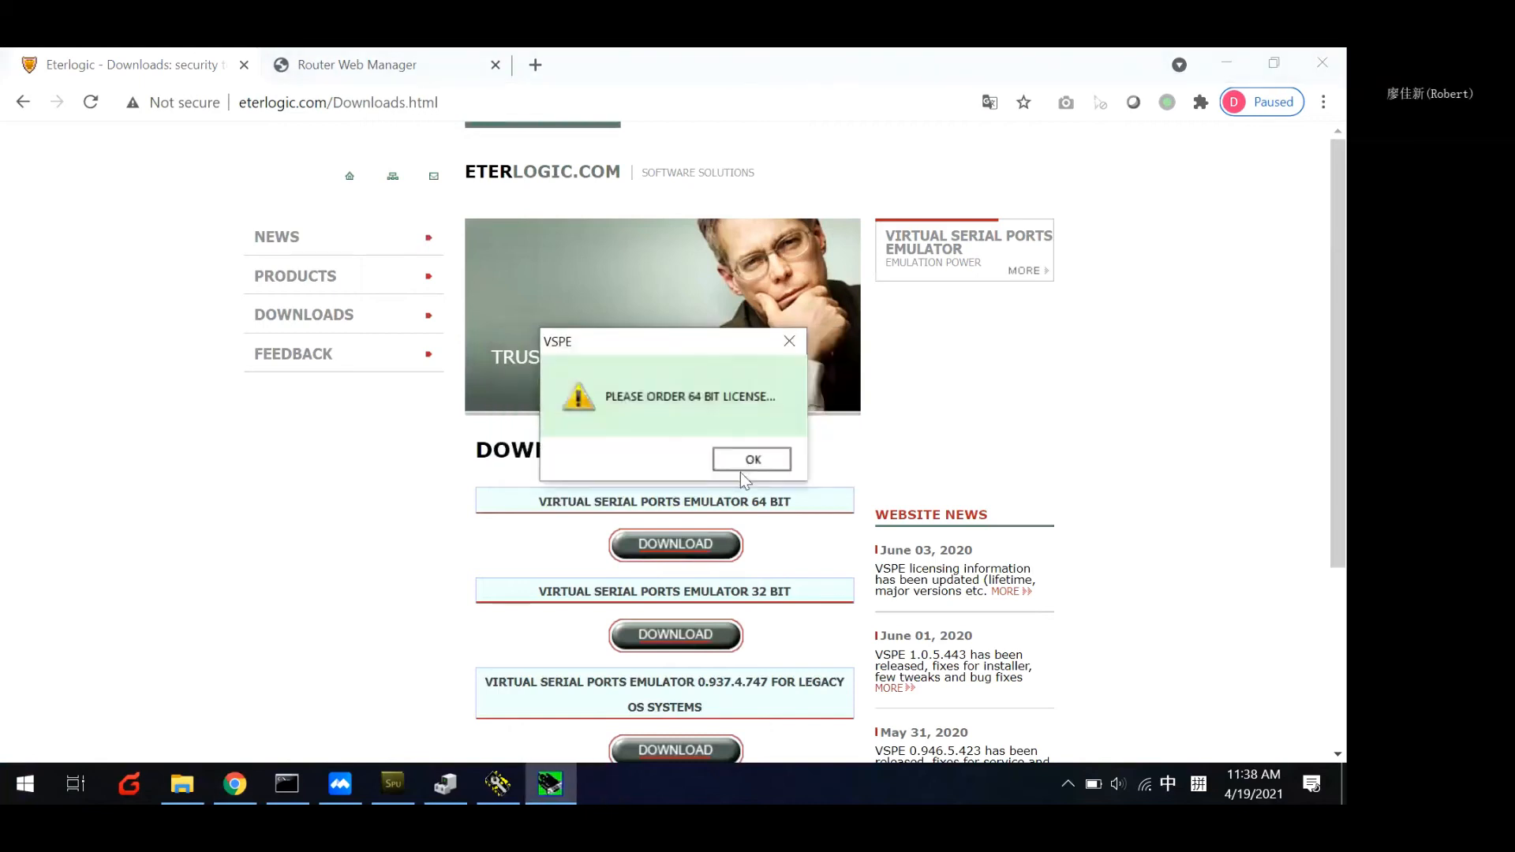
click(750, 457)
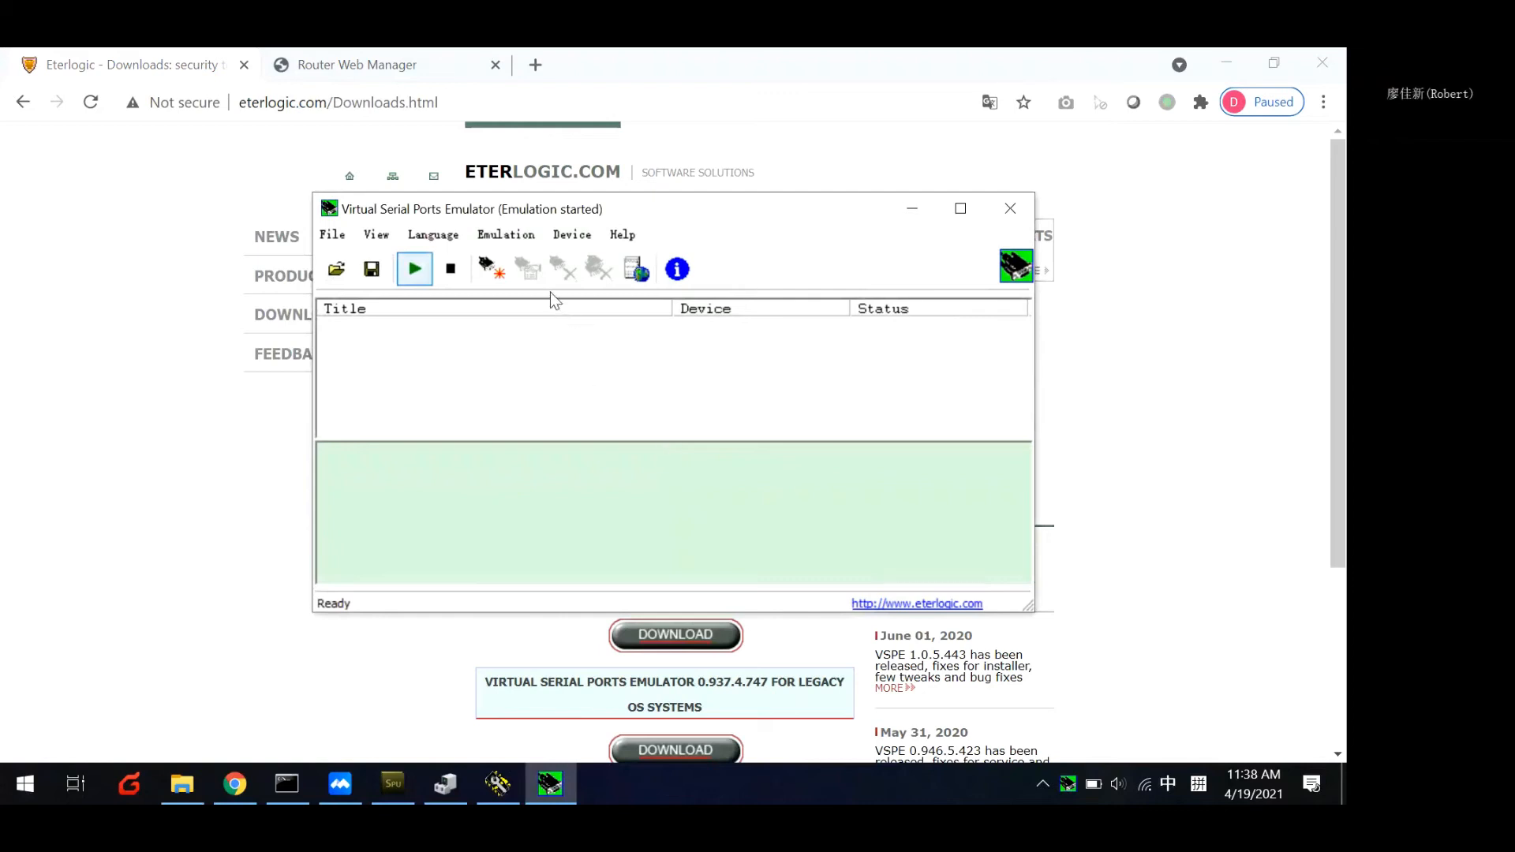
Create a Connector device in the emulator with COM6 as its virtual serial port.
click(571, 234)
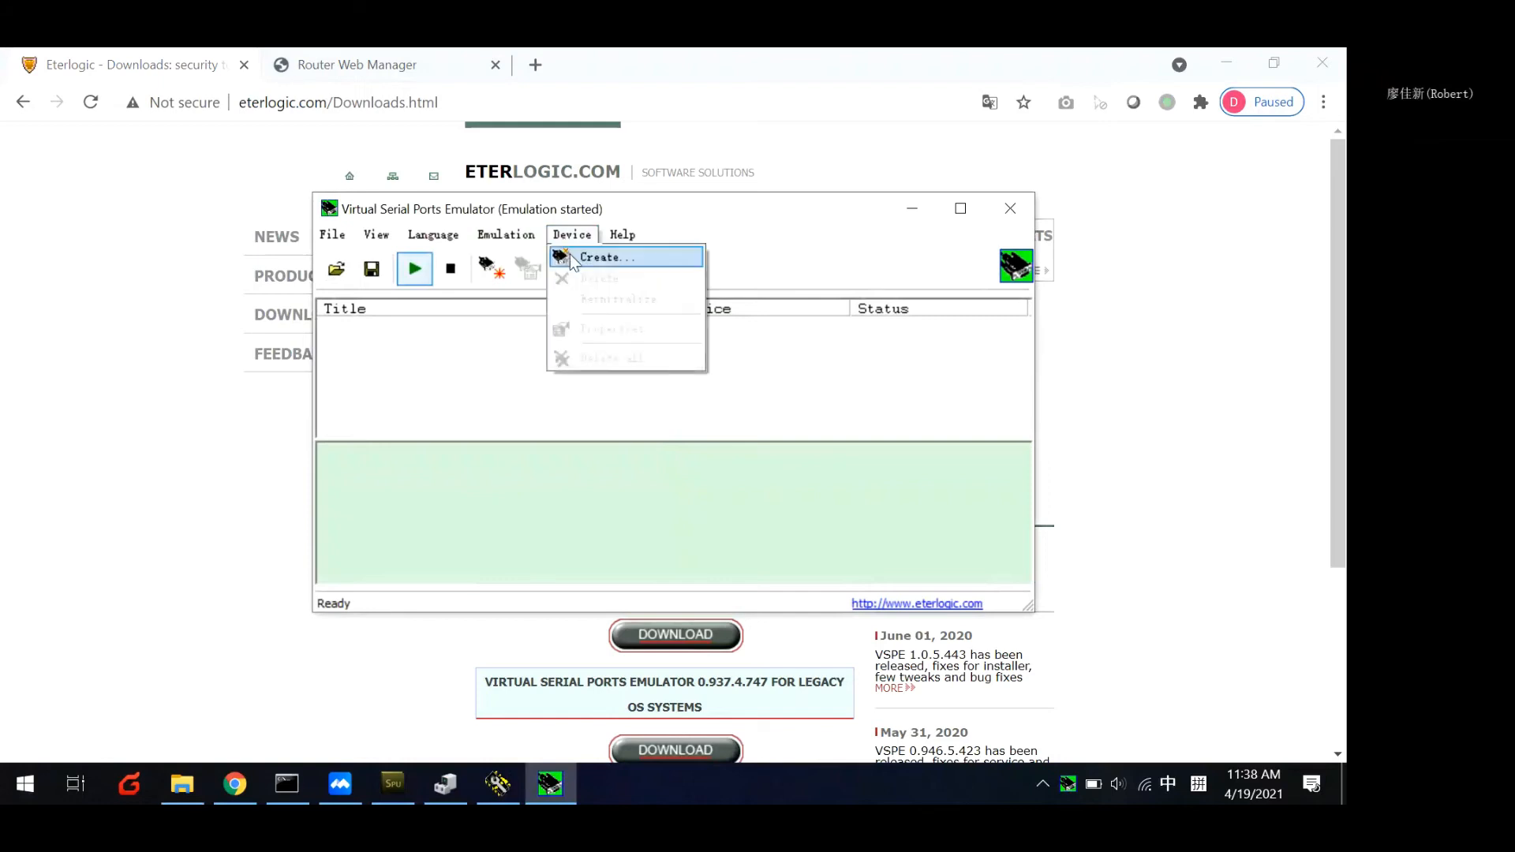
click(574, 261)
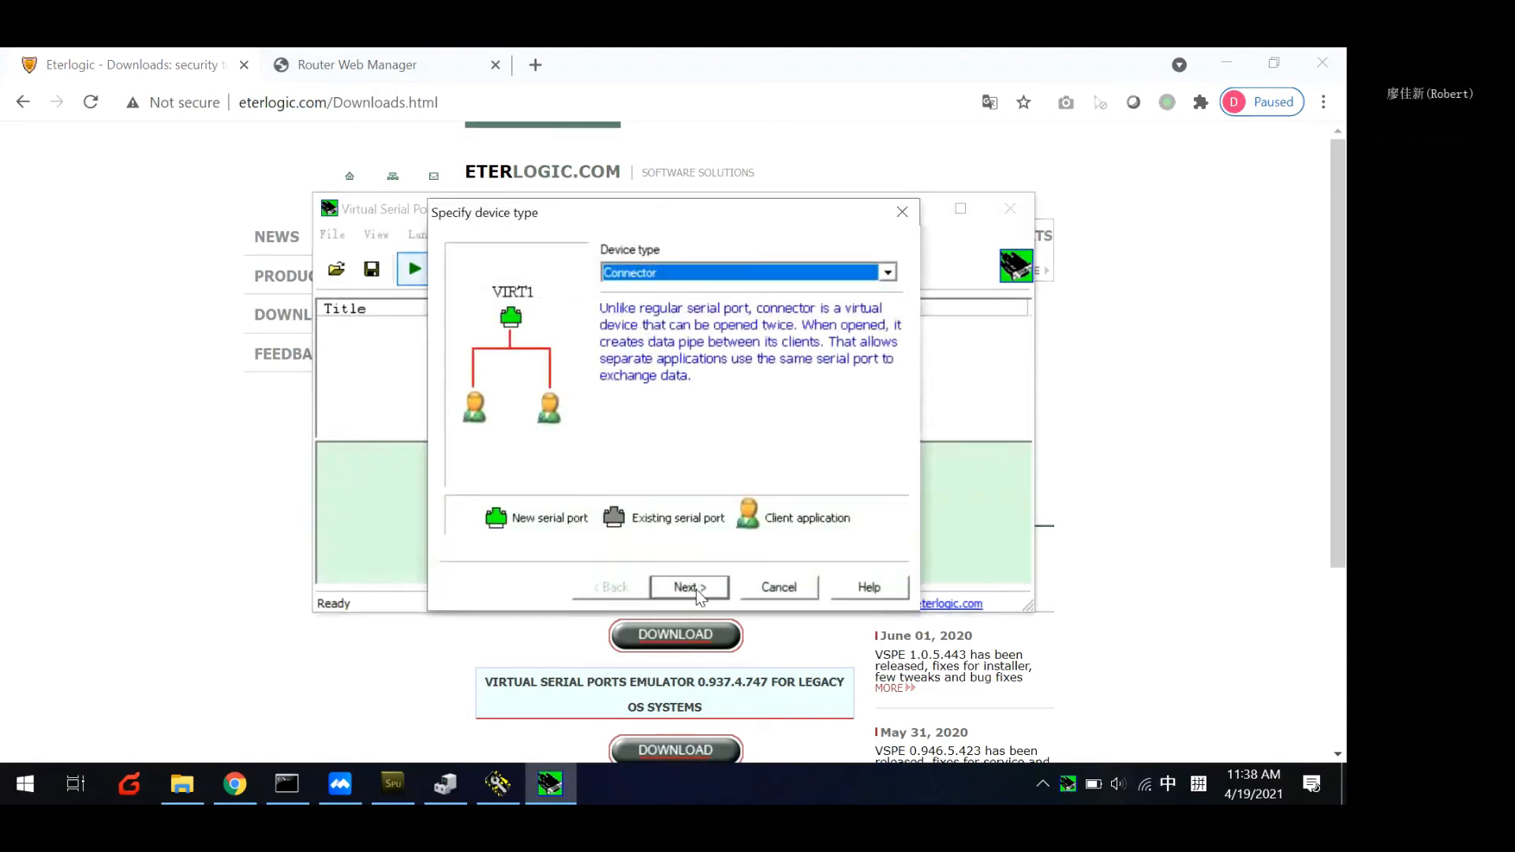
click(687, 588)
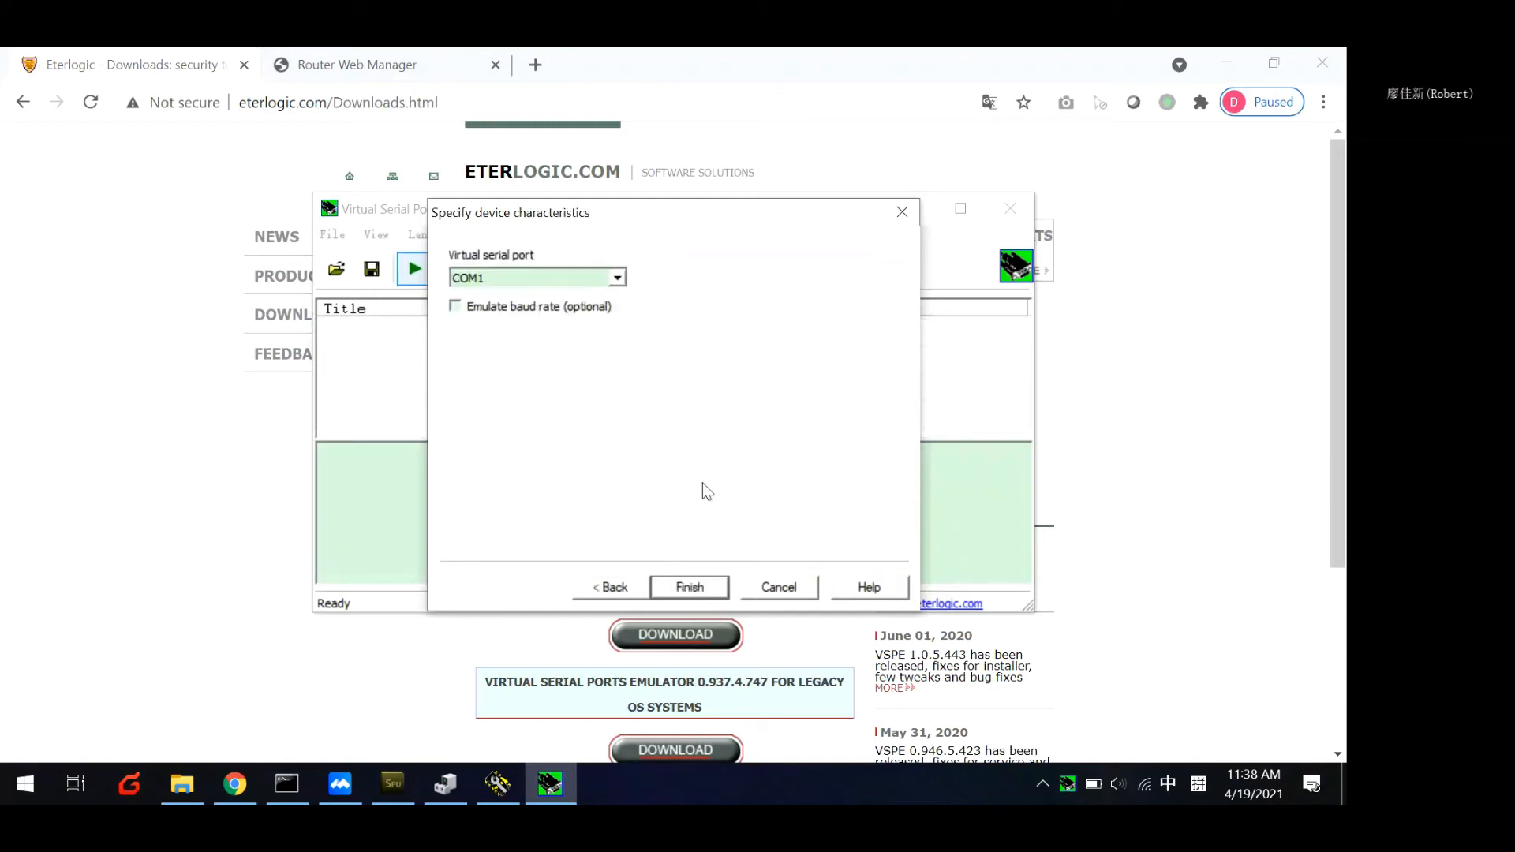
click(565, 286)
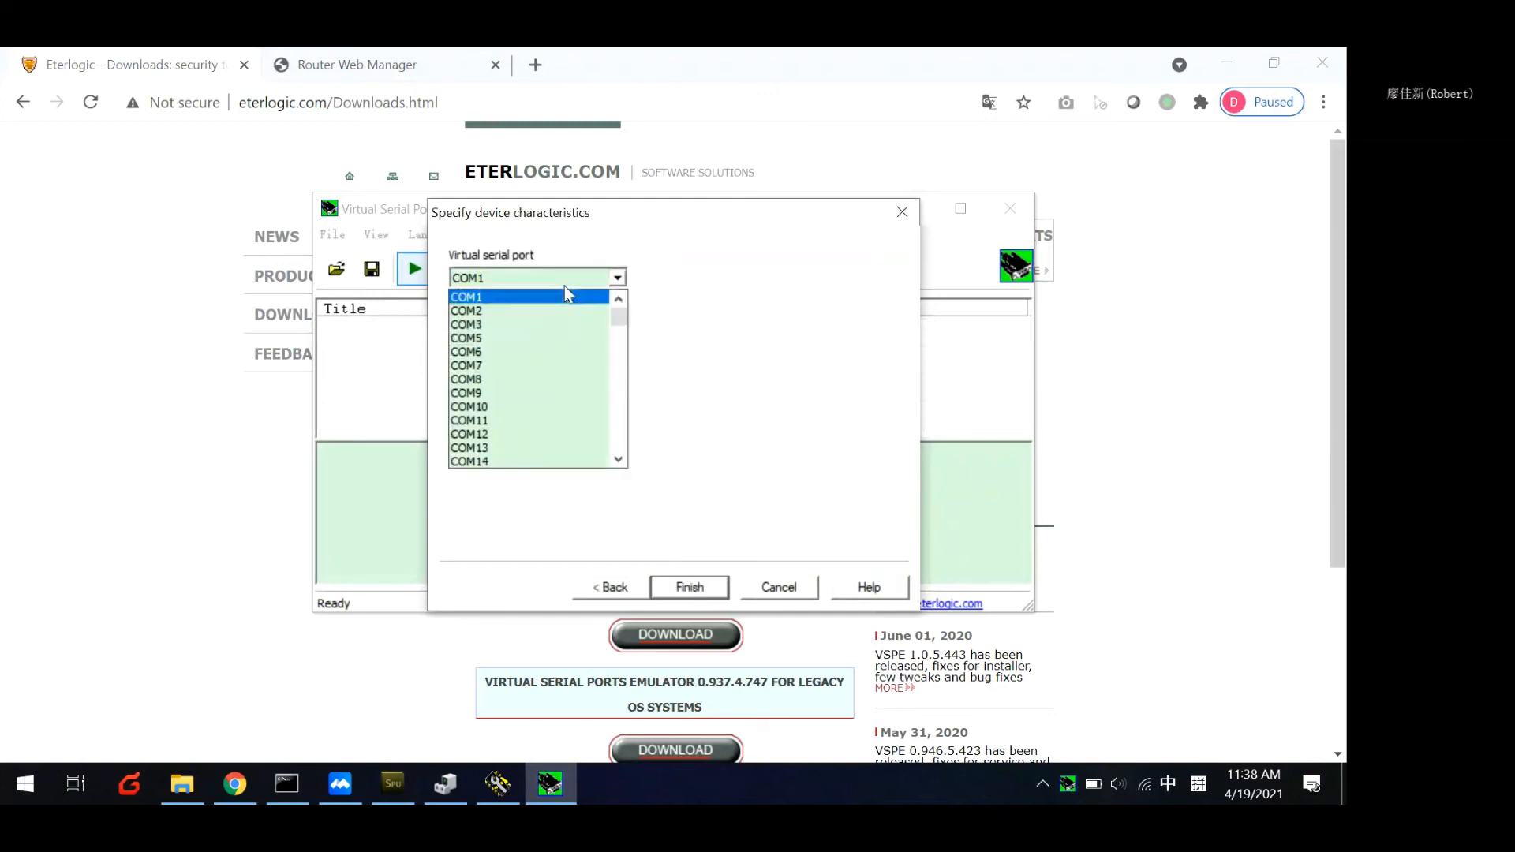
click(475, 360)
click(689, 585)
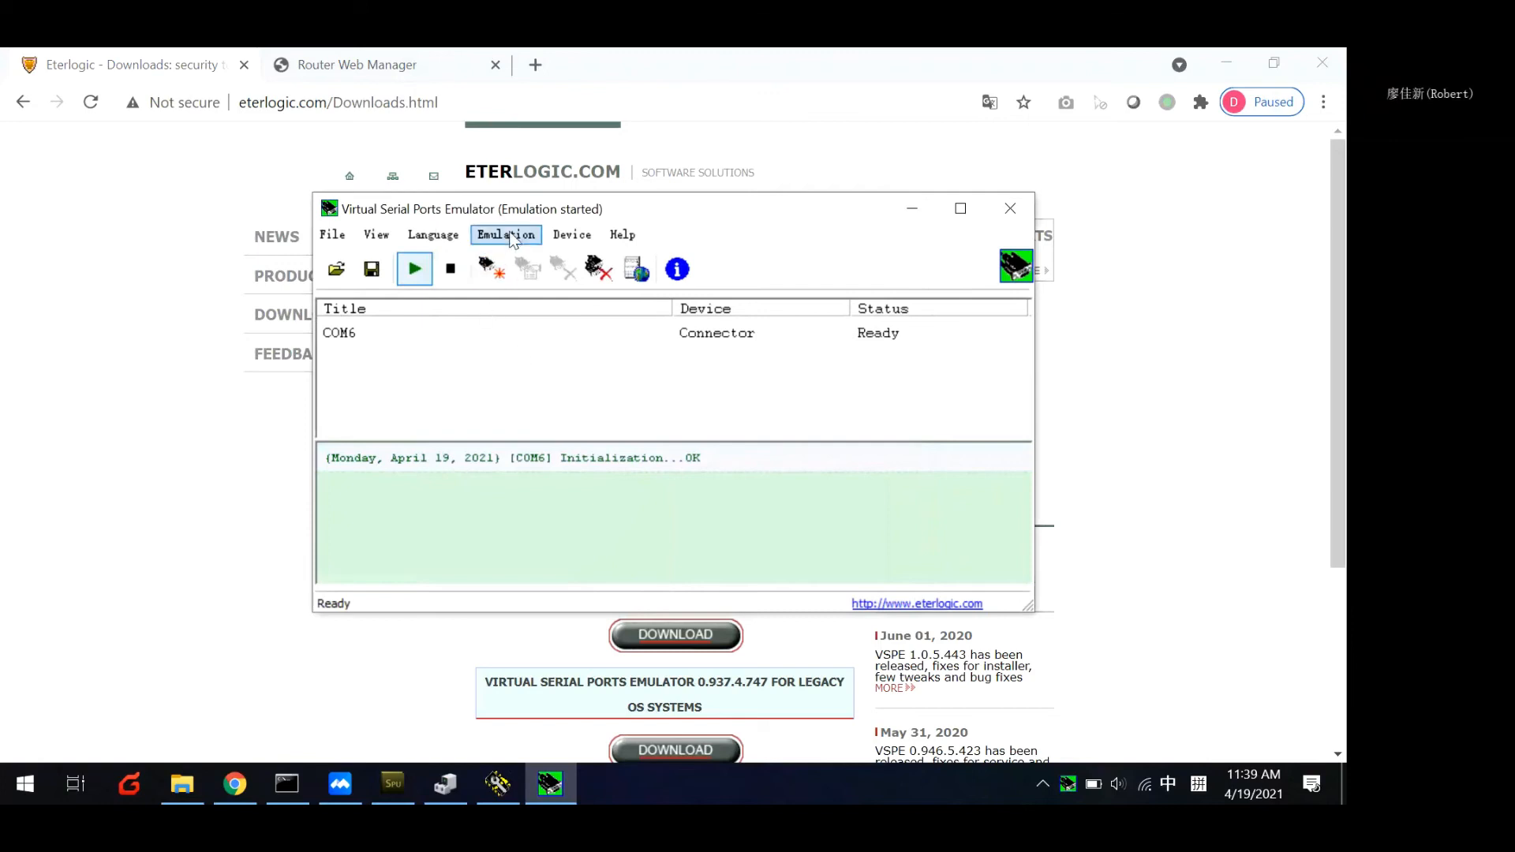
Start creating a second device of type TcpClient and proceed to its characteristics.
click(571, 234)
click(594, 257)
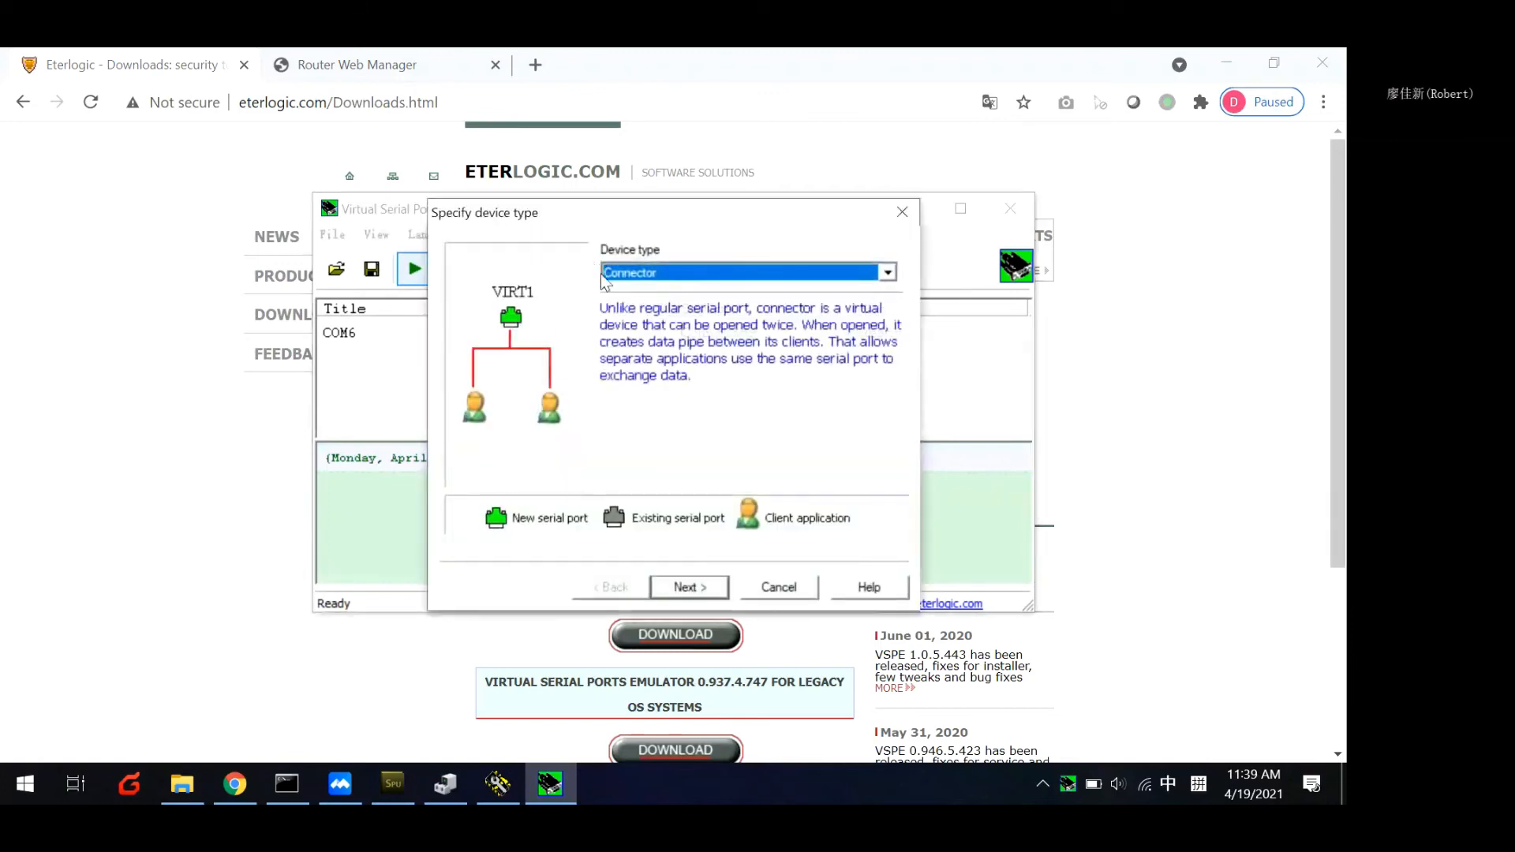
click(683, 281)
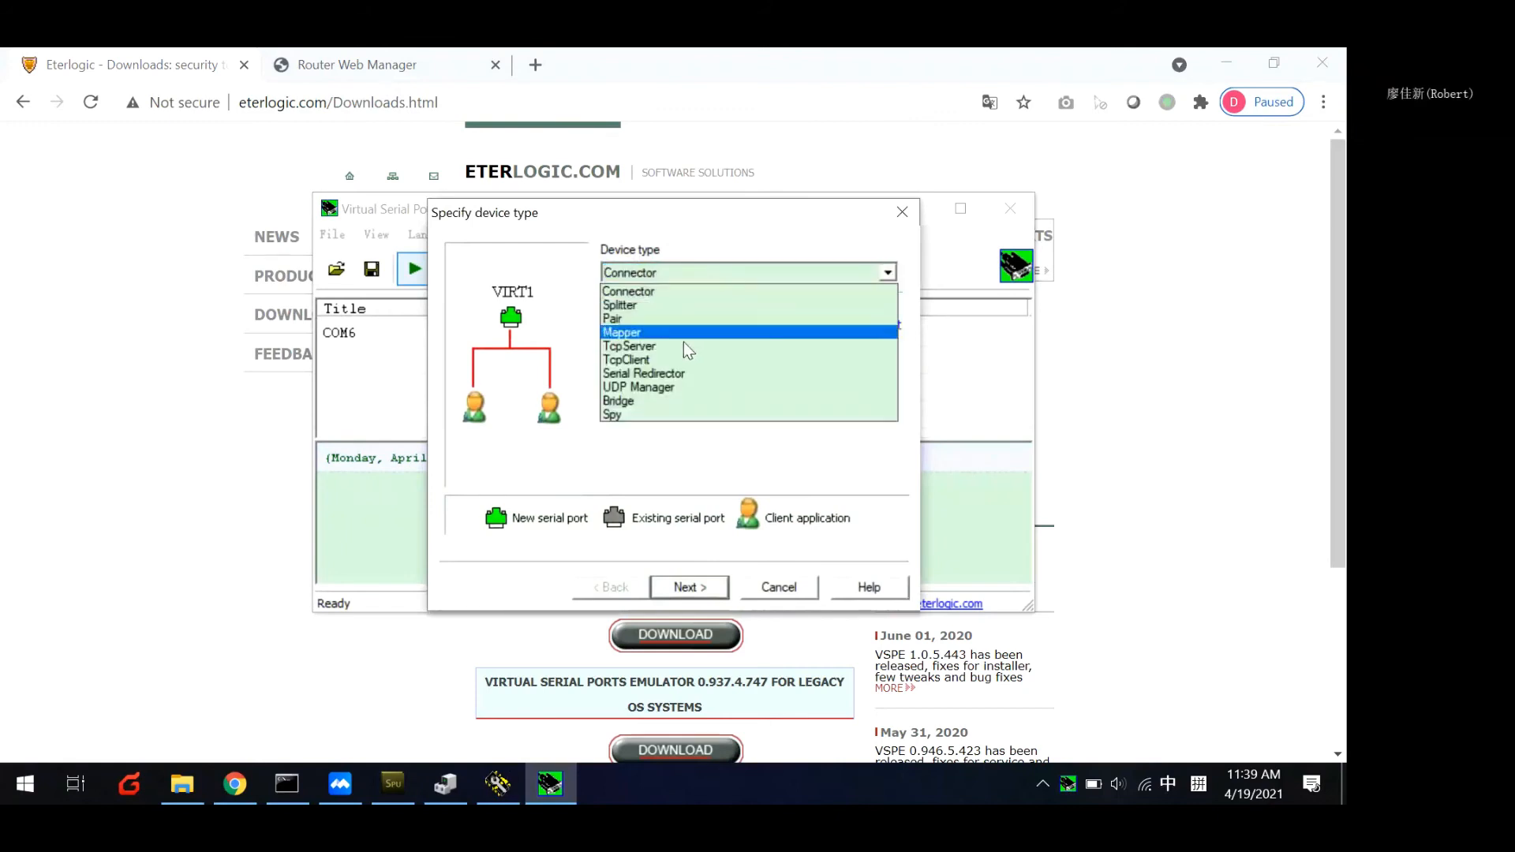
click(648, 363)
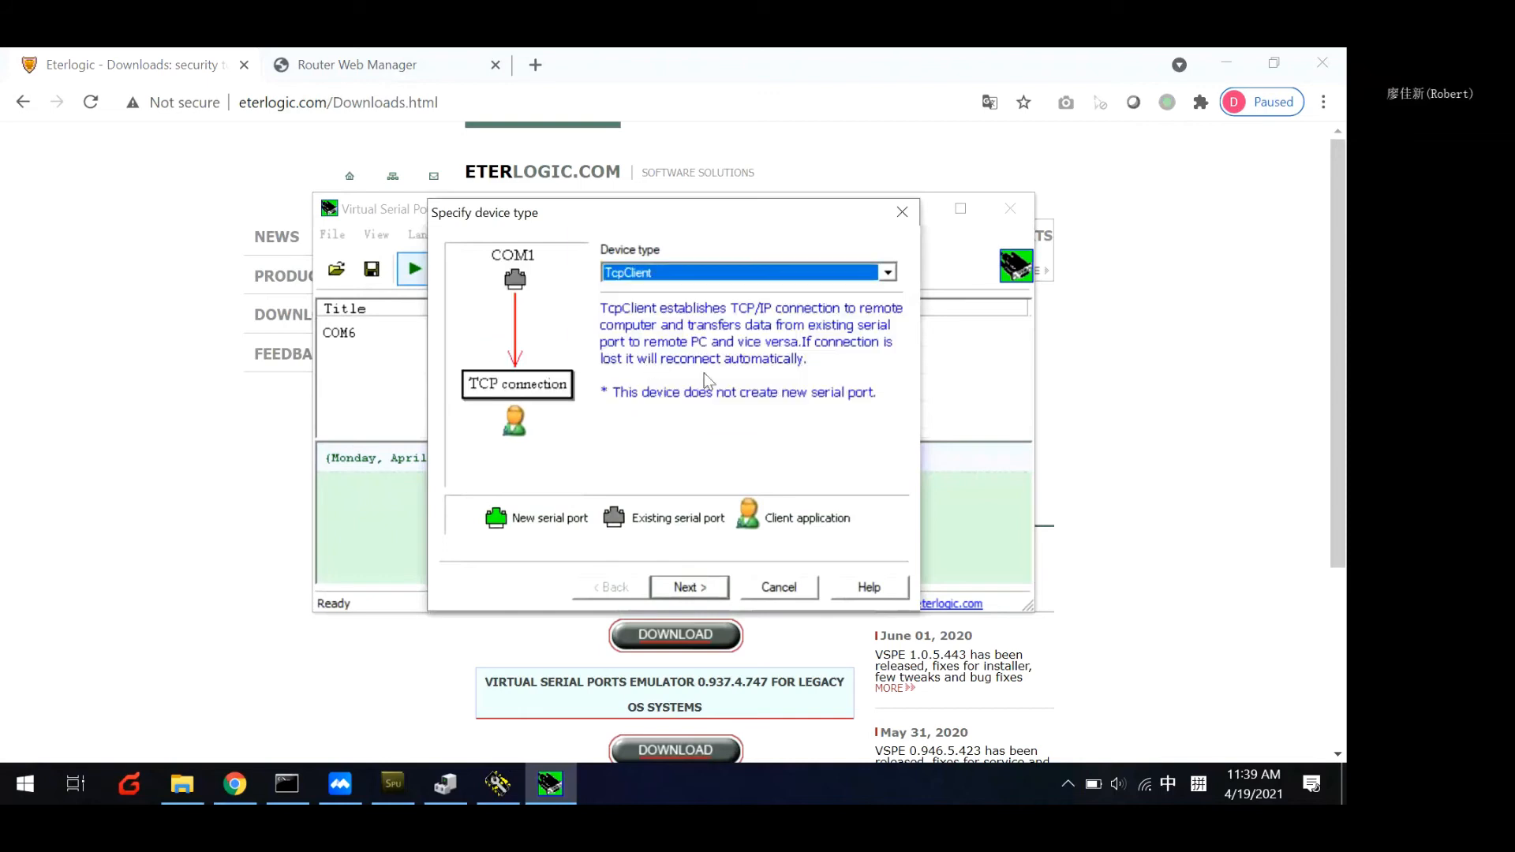
click(689, 587)
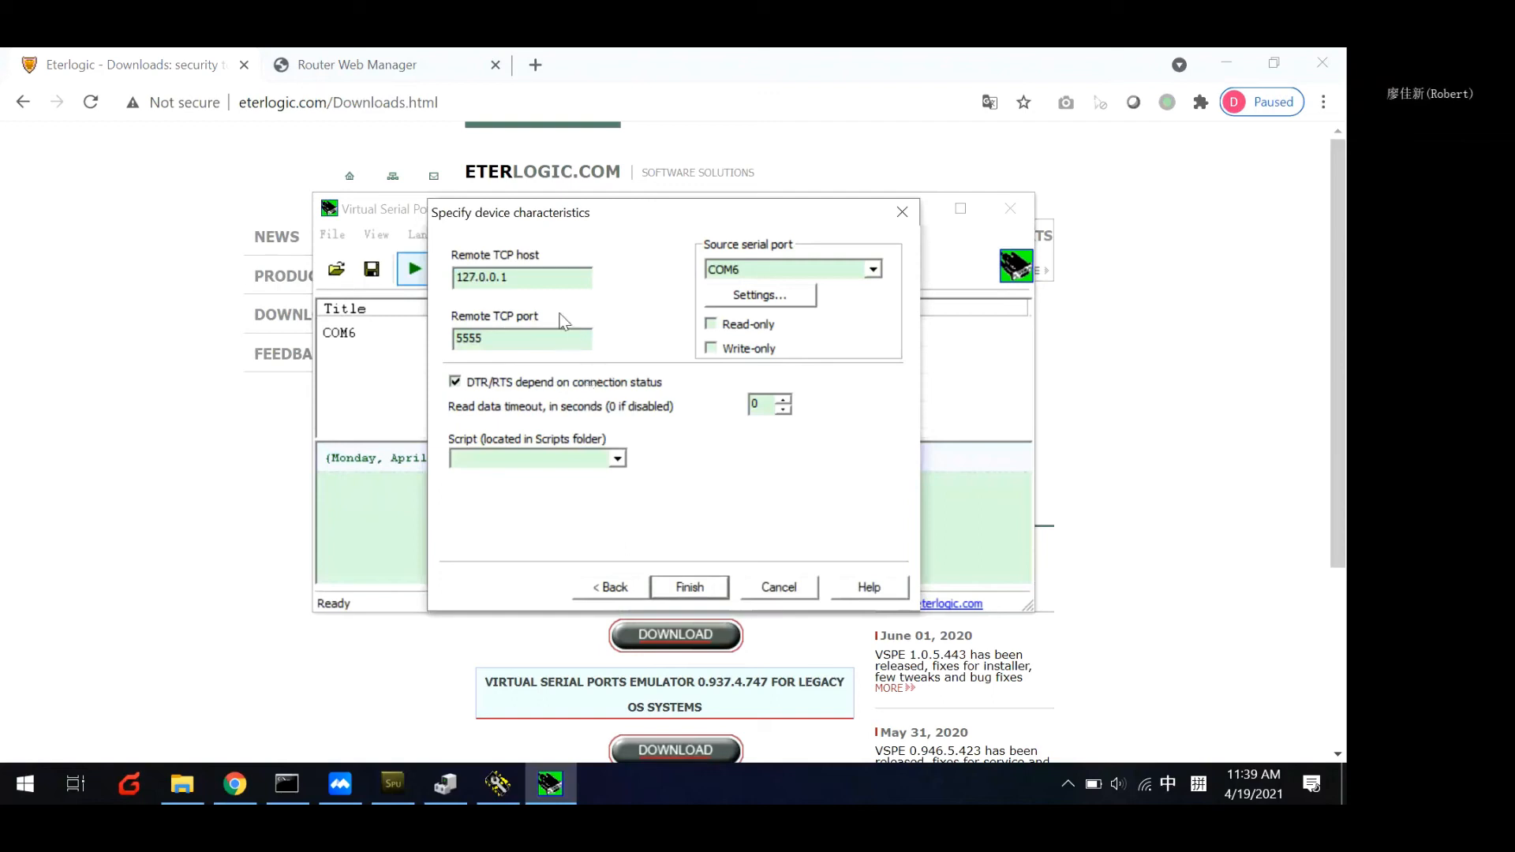
Set the TcpClient's remote TCP host to 172.16.60.20.
drag(541, 214, 555, 215)
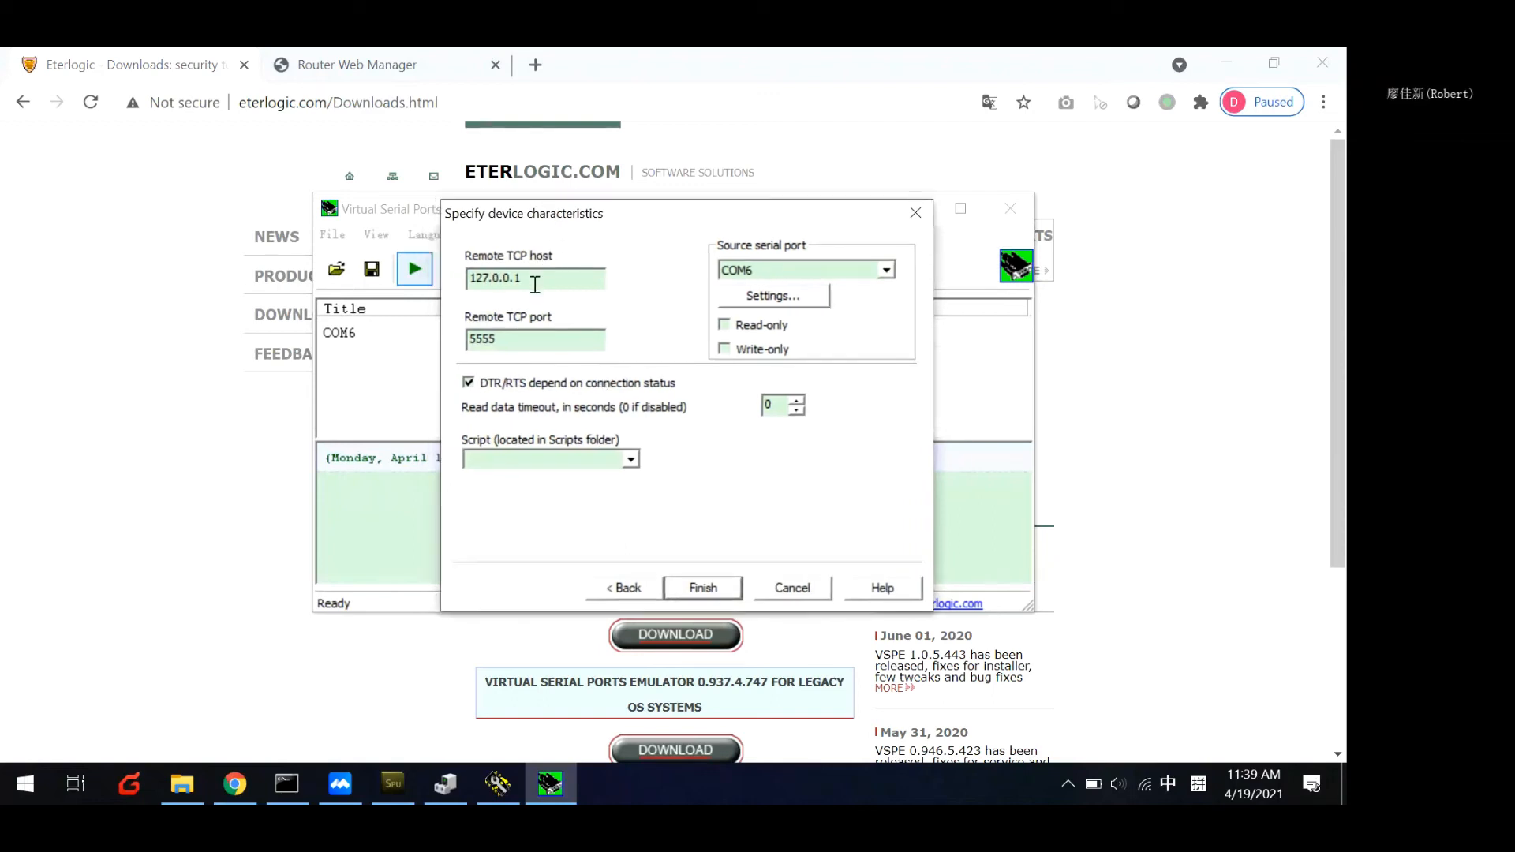
click(489, 277)
key(BackSpace)
key(BackSpace)
text(72)
key(Right)
key(Right)
key(BackSpace)
key(BackSpace)
text(16.6)
key(Right)
key(Right)
key(Right)
text(20)
Set the TcpClient's remote TCP port to 47009.
drag(516, 348, 423, 341)
text(47009)
Set the source serial port speed to 115200 to match the Serial Port Utility, and finish creating the TcpClient device.
click(771, 301)
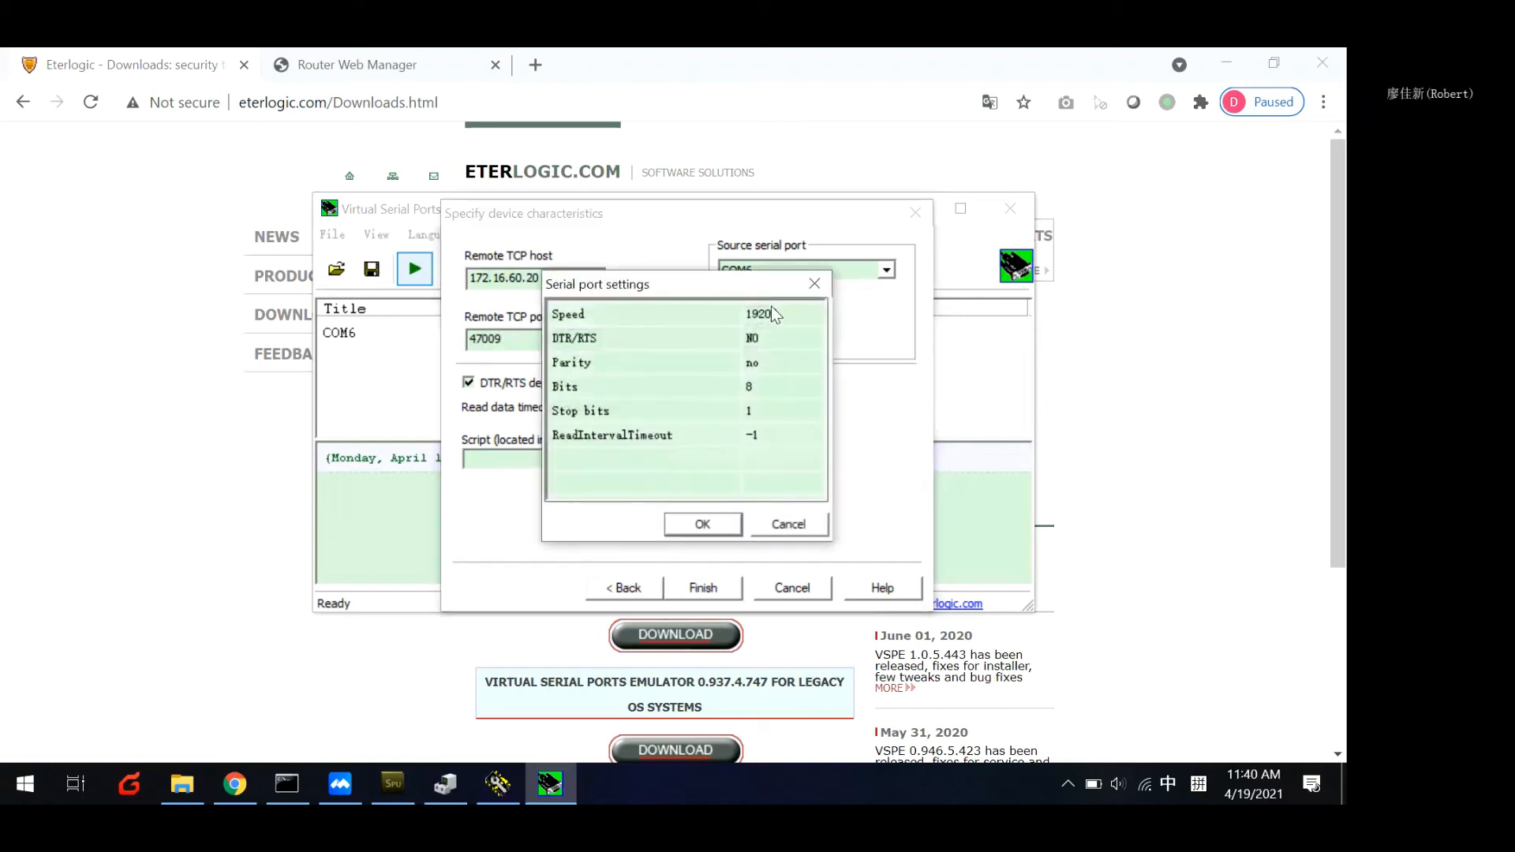
click(404, 781)
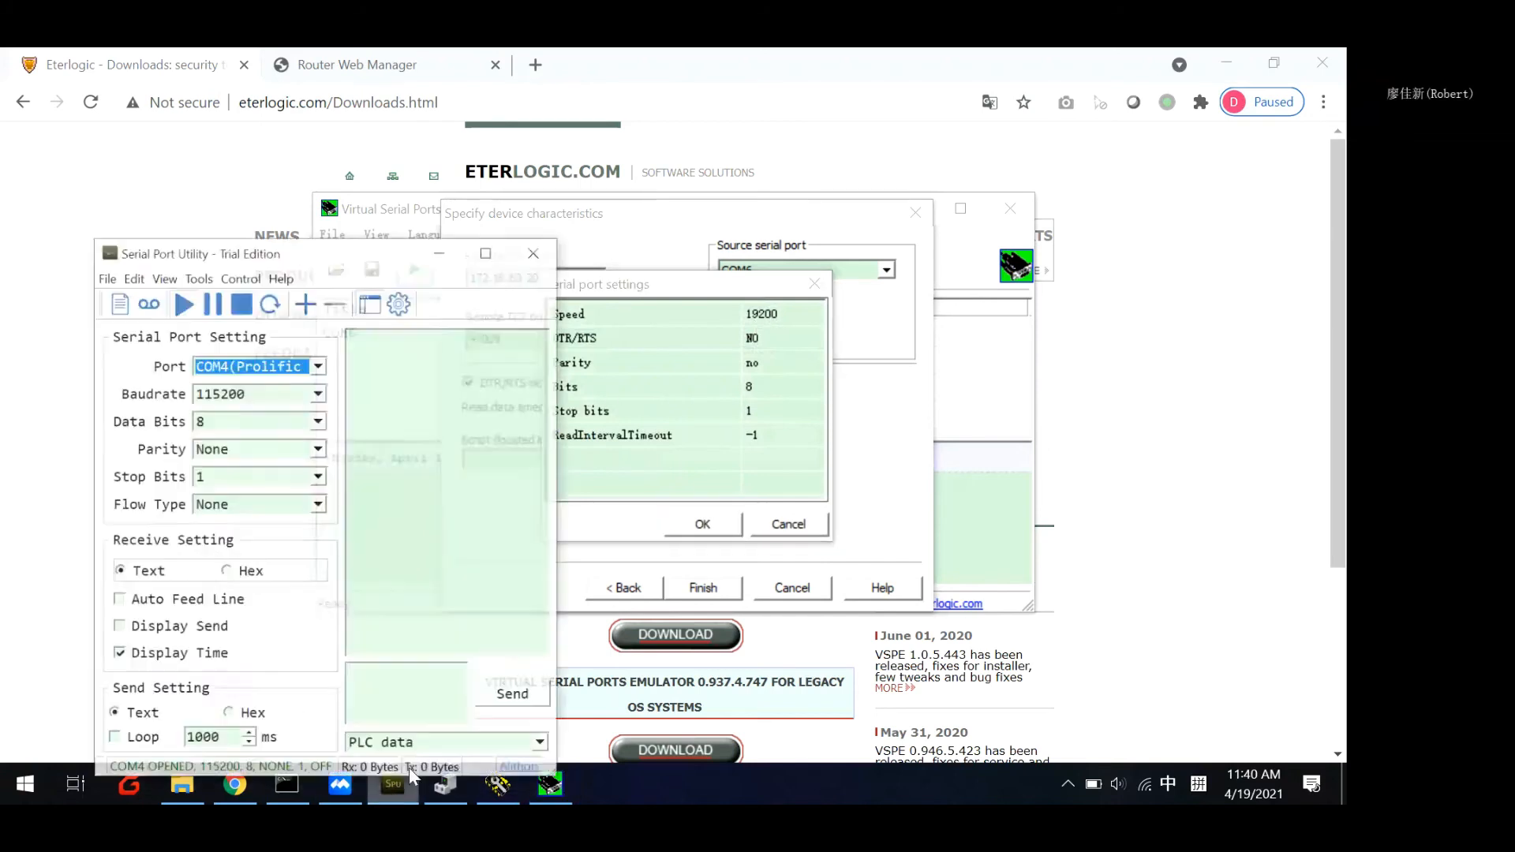
drag(336, 251, 268, 142)
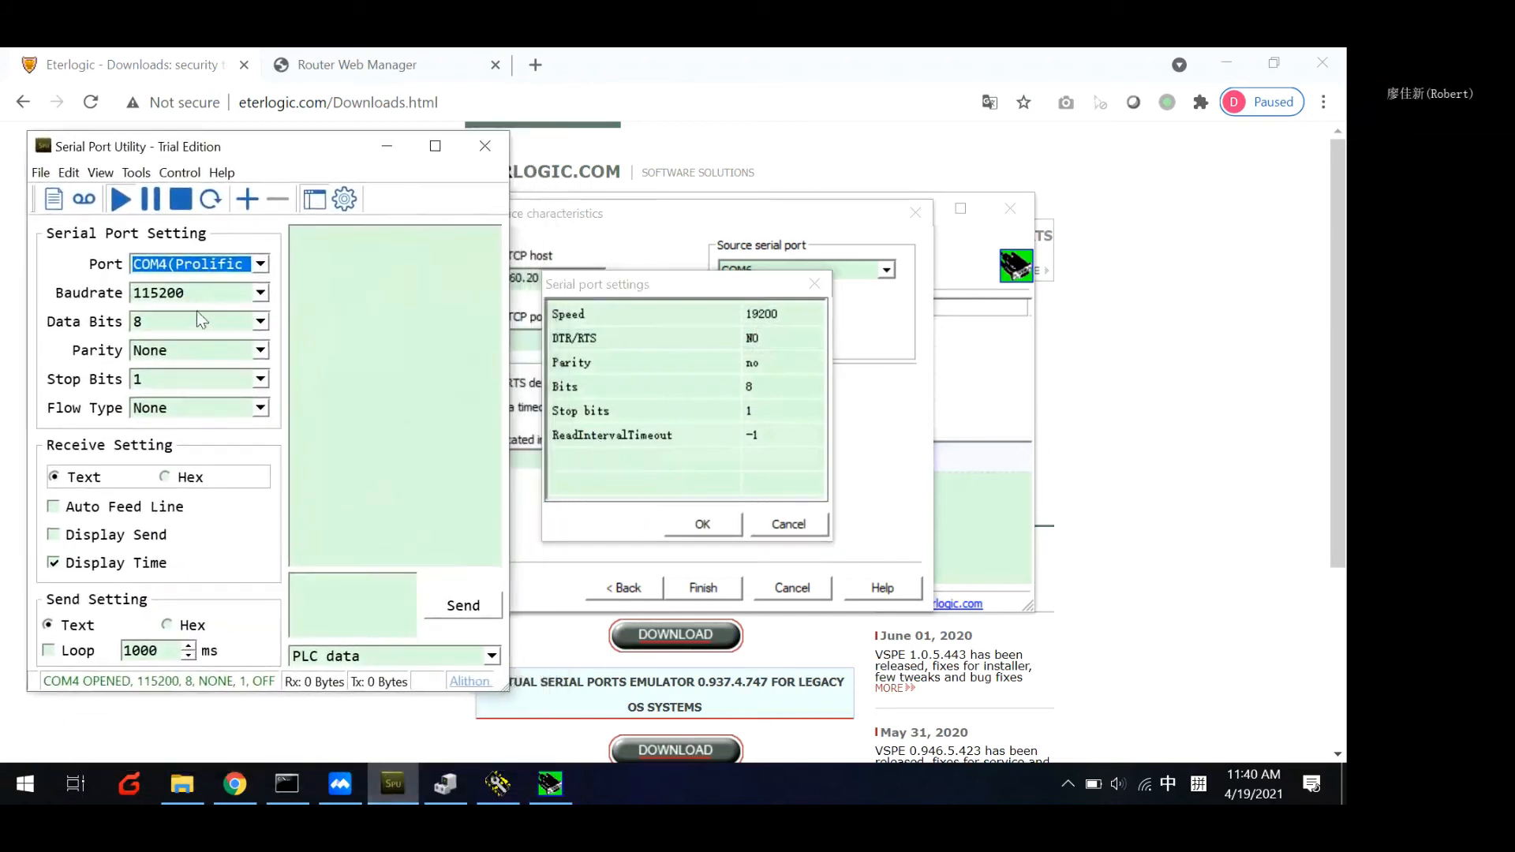
click(778, 317)
click(814, 313)
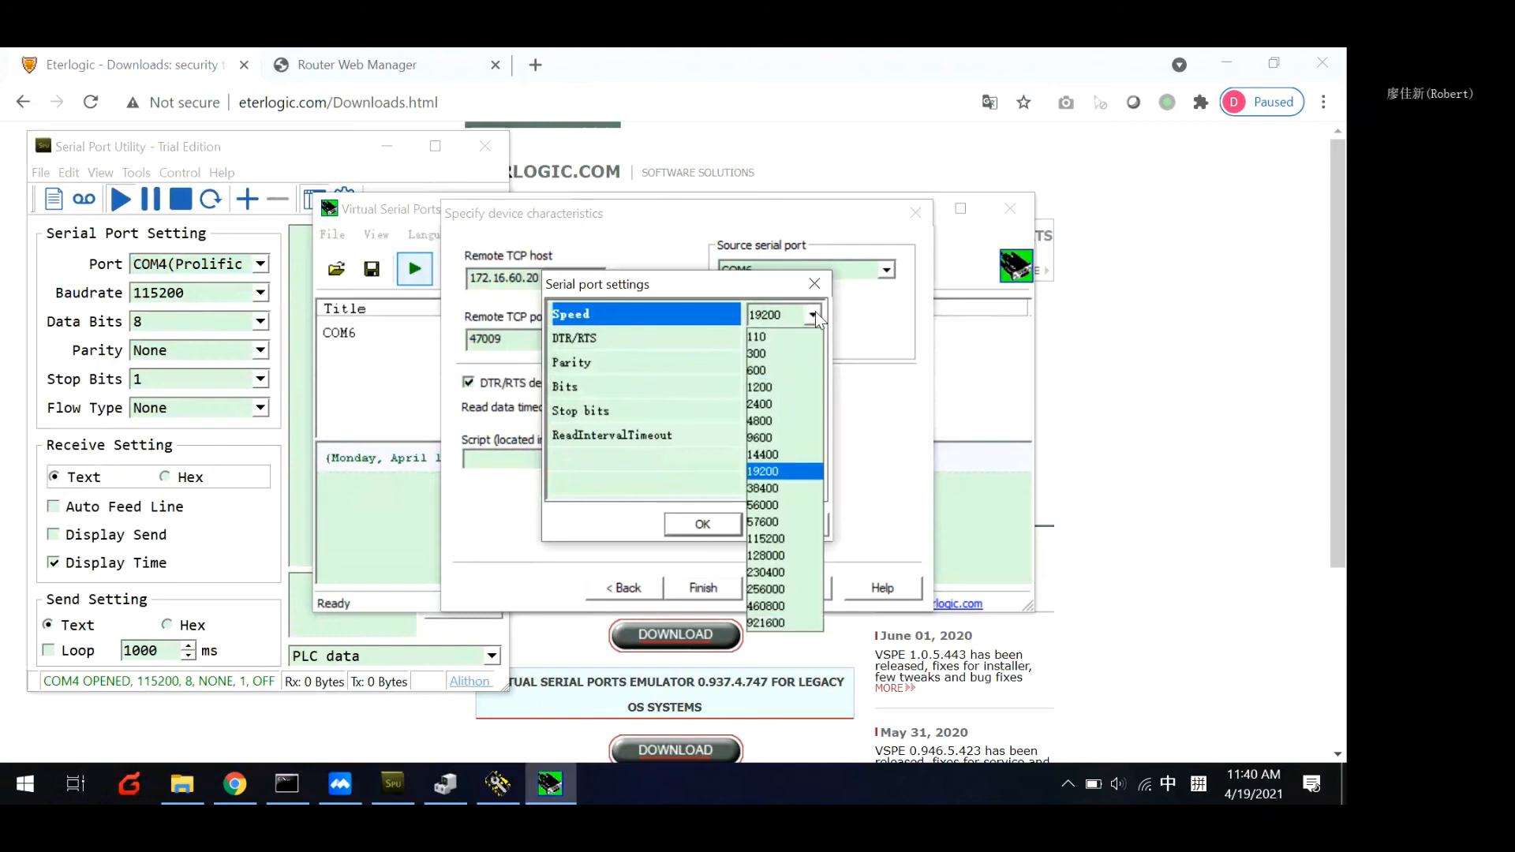
click(817, 539)
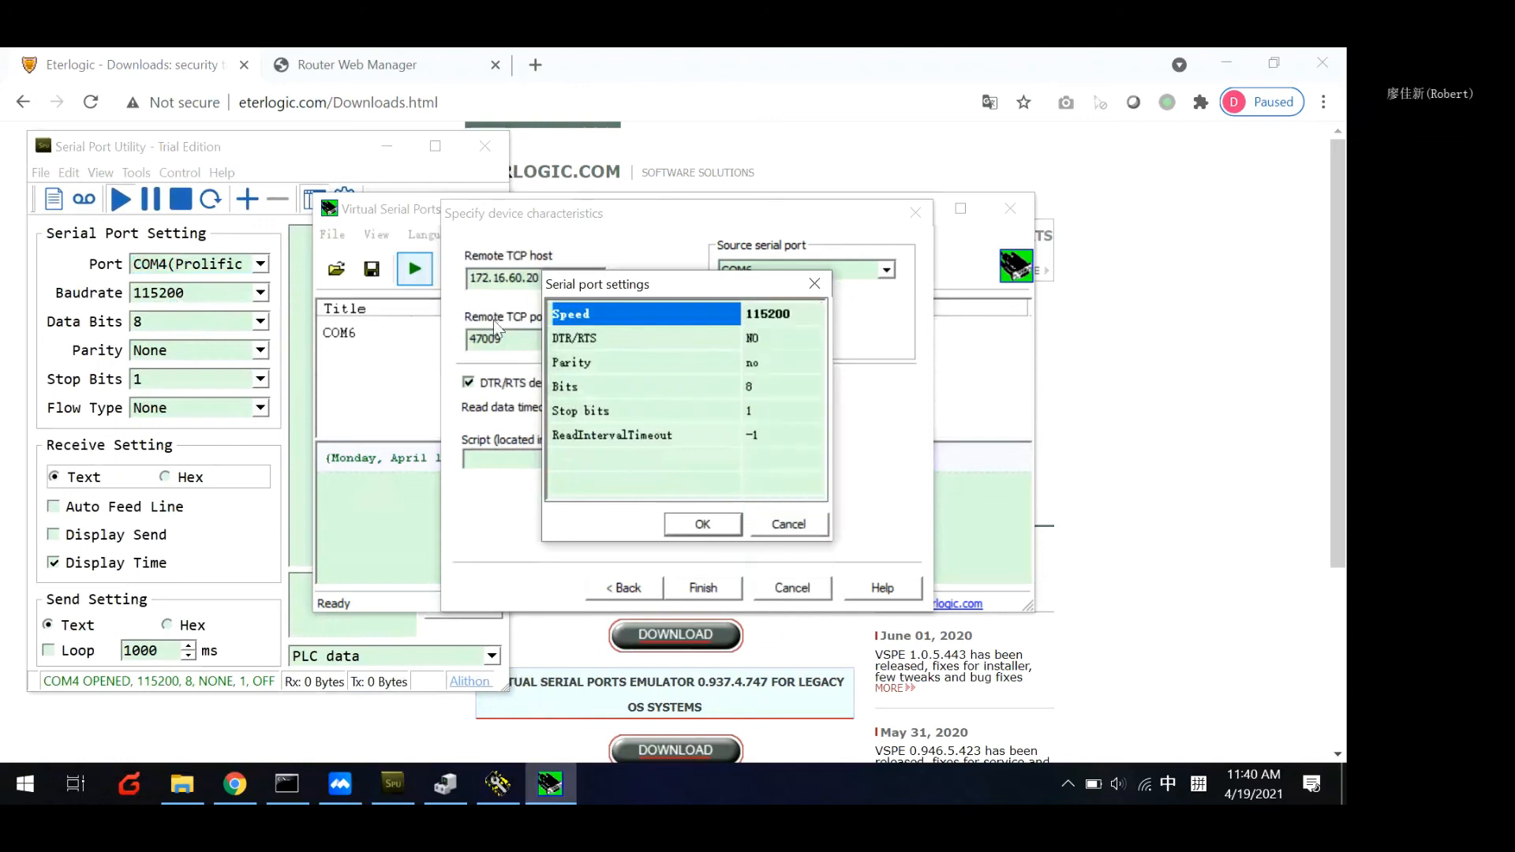
click(703, 525)
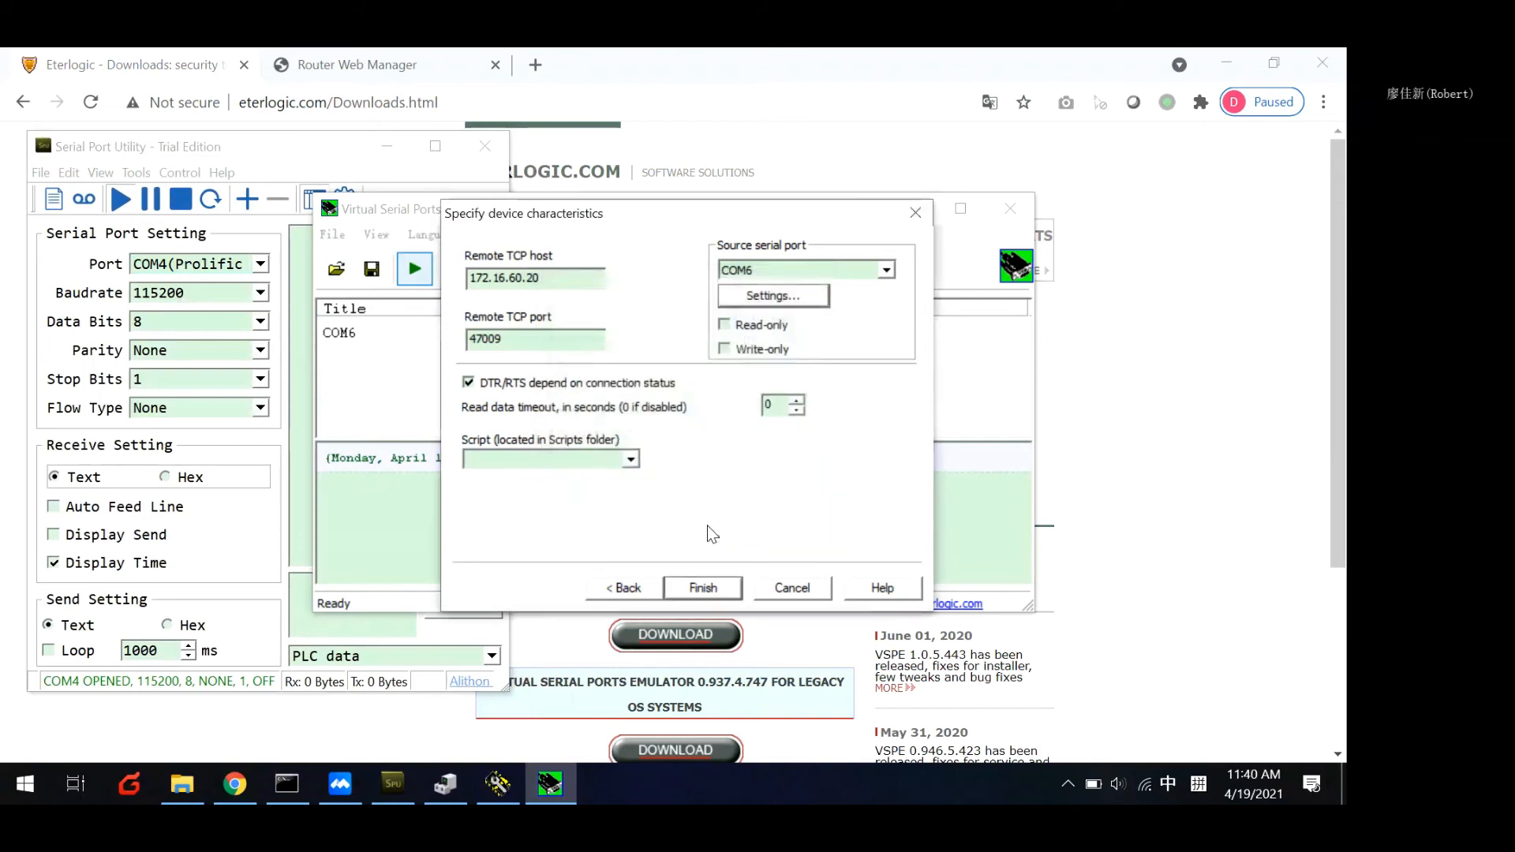
click(702, 588)
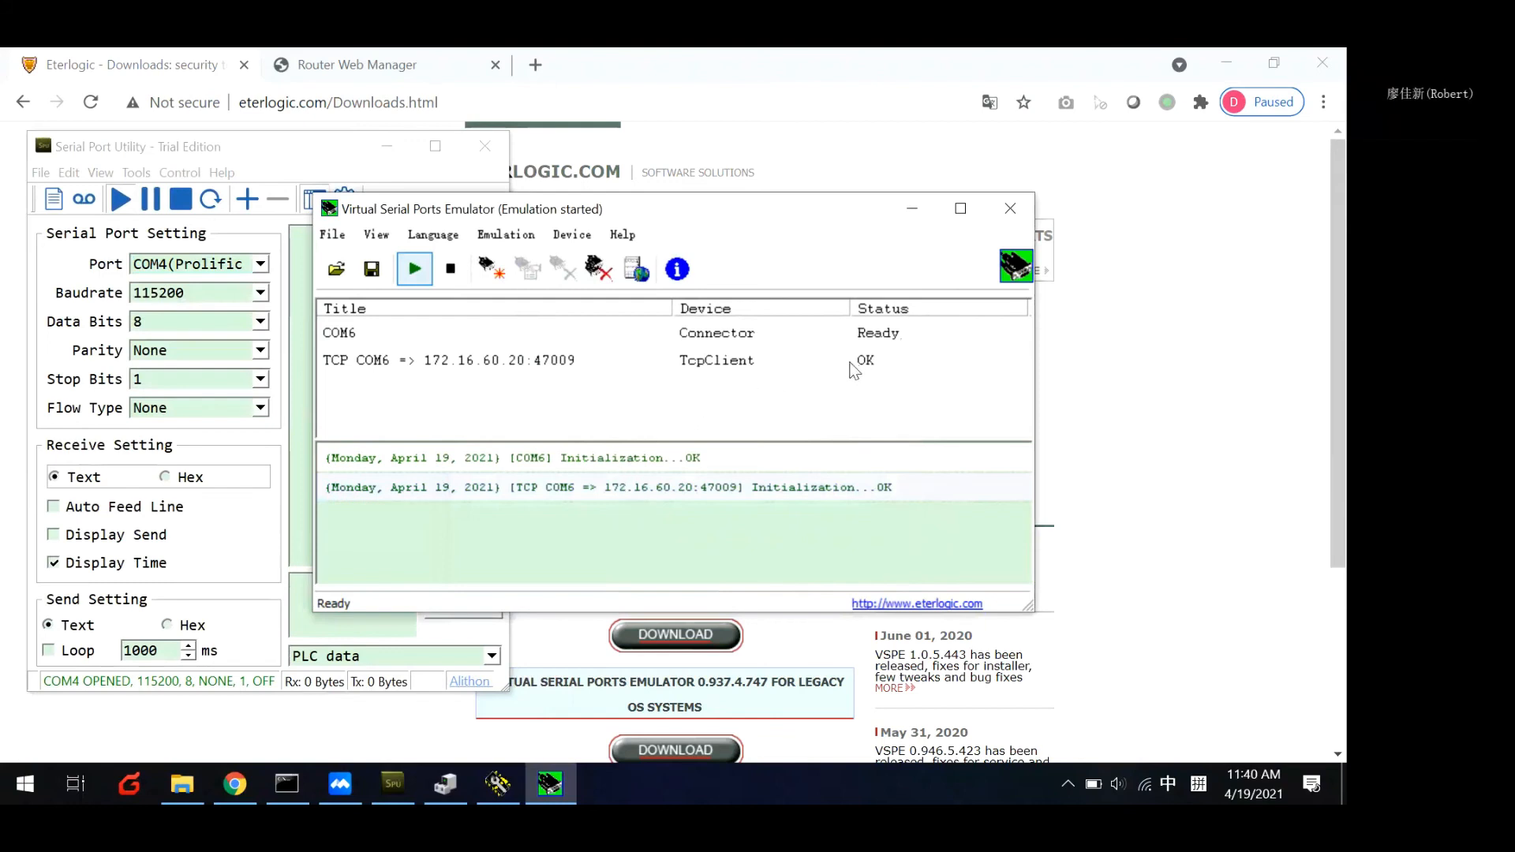
click(694, 337)
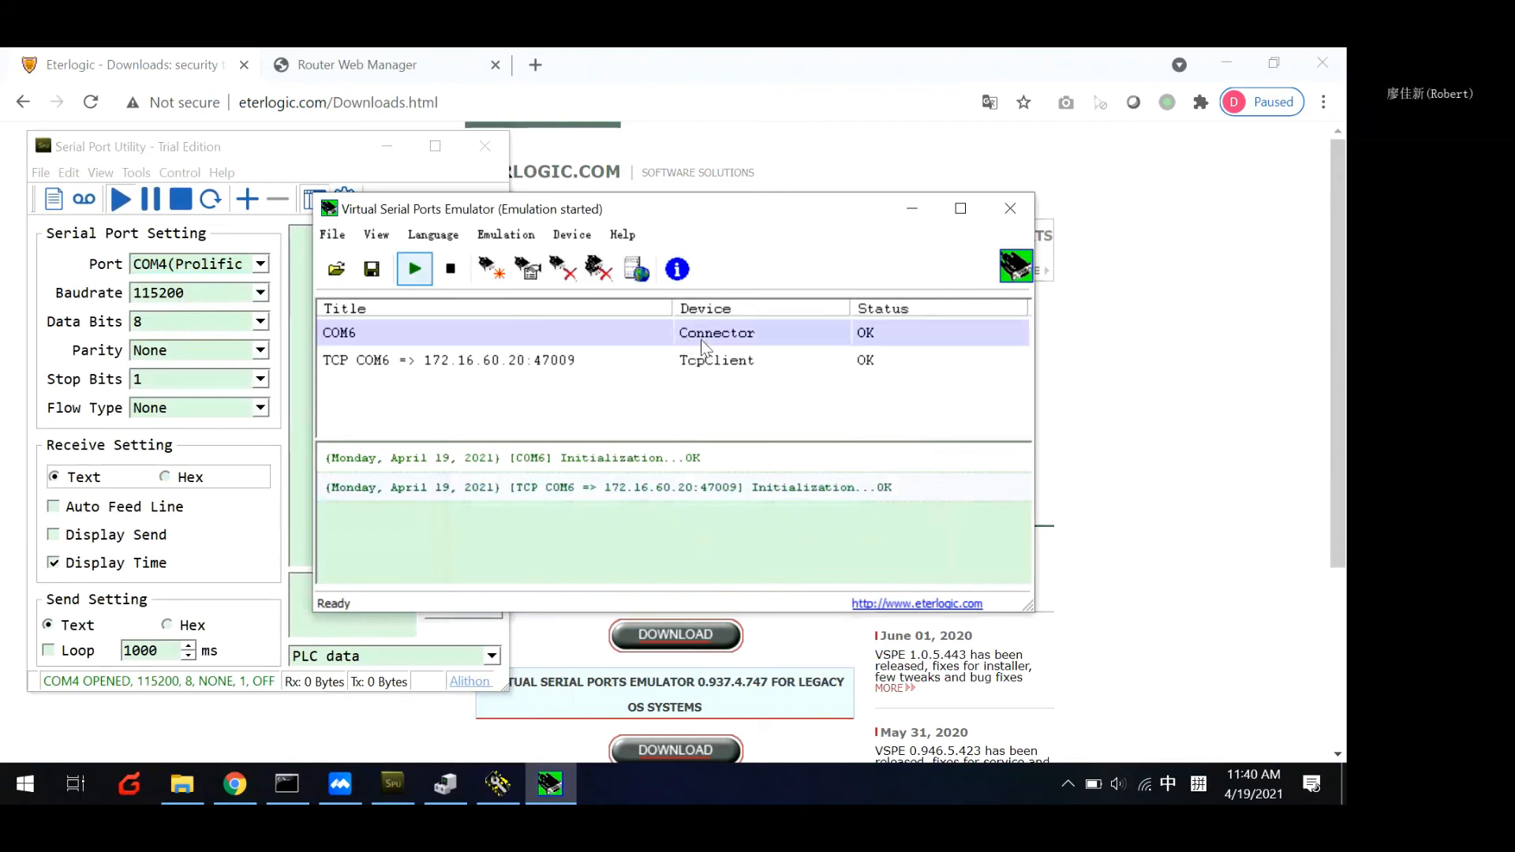
click(769, 366)
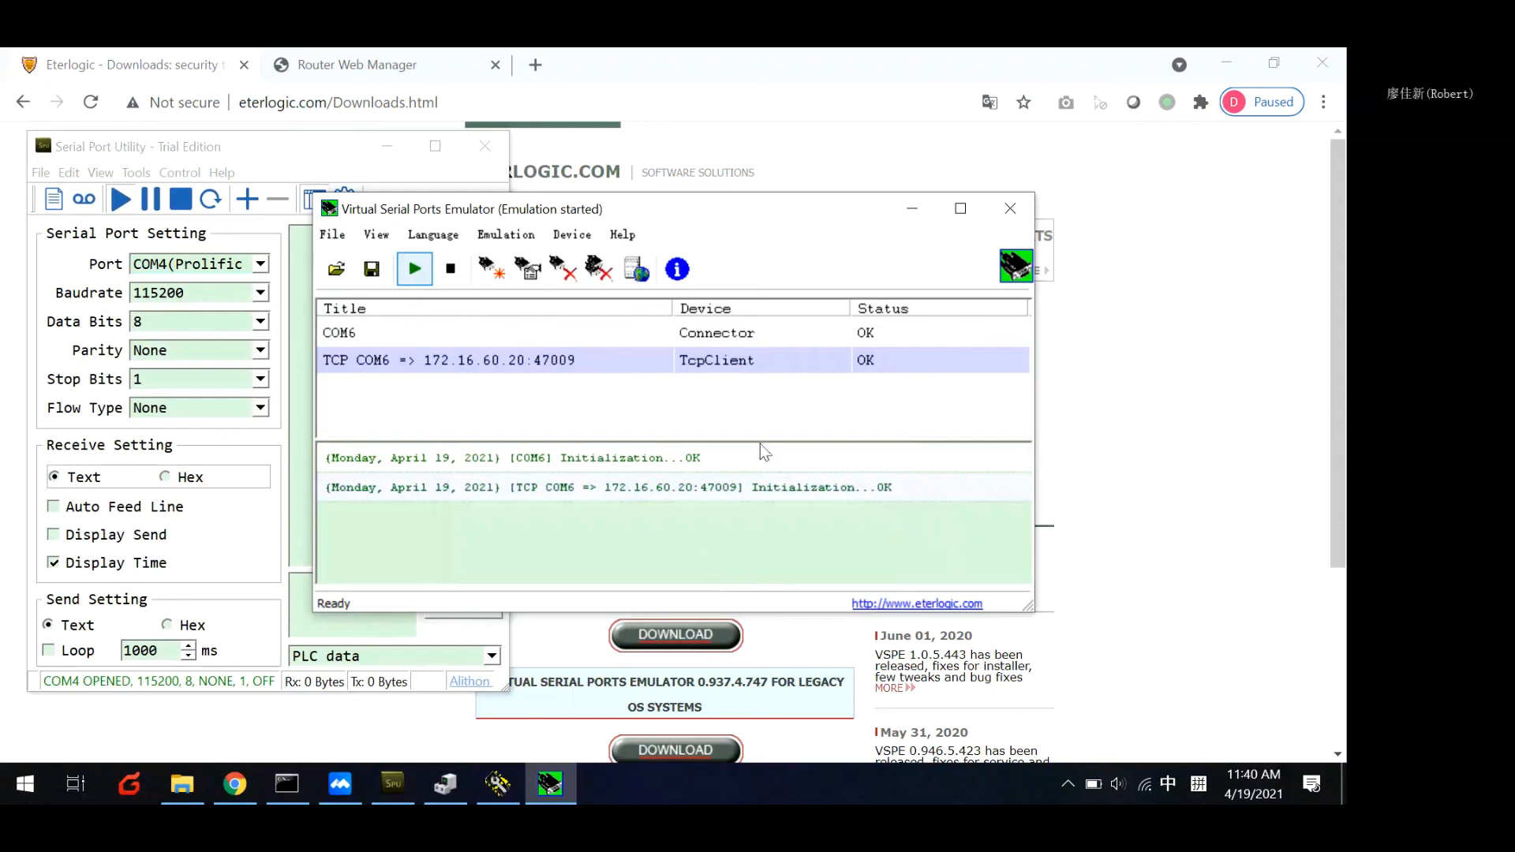
Minimise the browser and arrange Hercules beside the Serial Port Utility, with the emulator window below them.
click(497, 784)
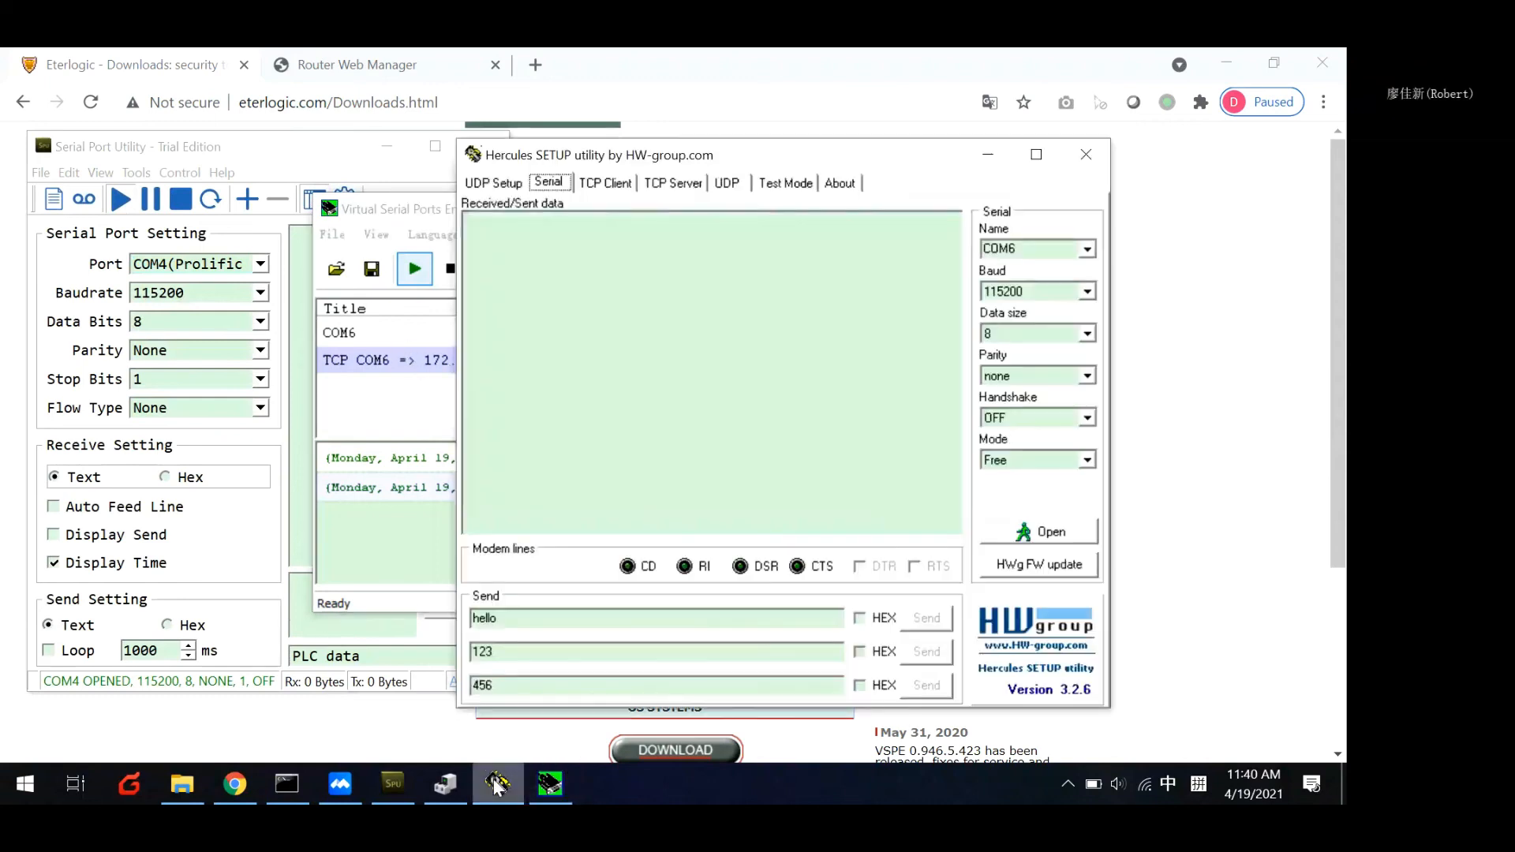
click(1223, 64)
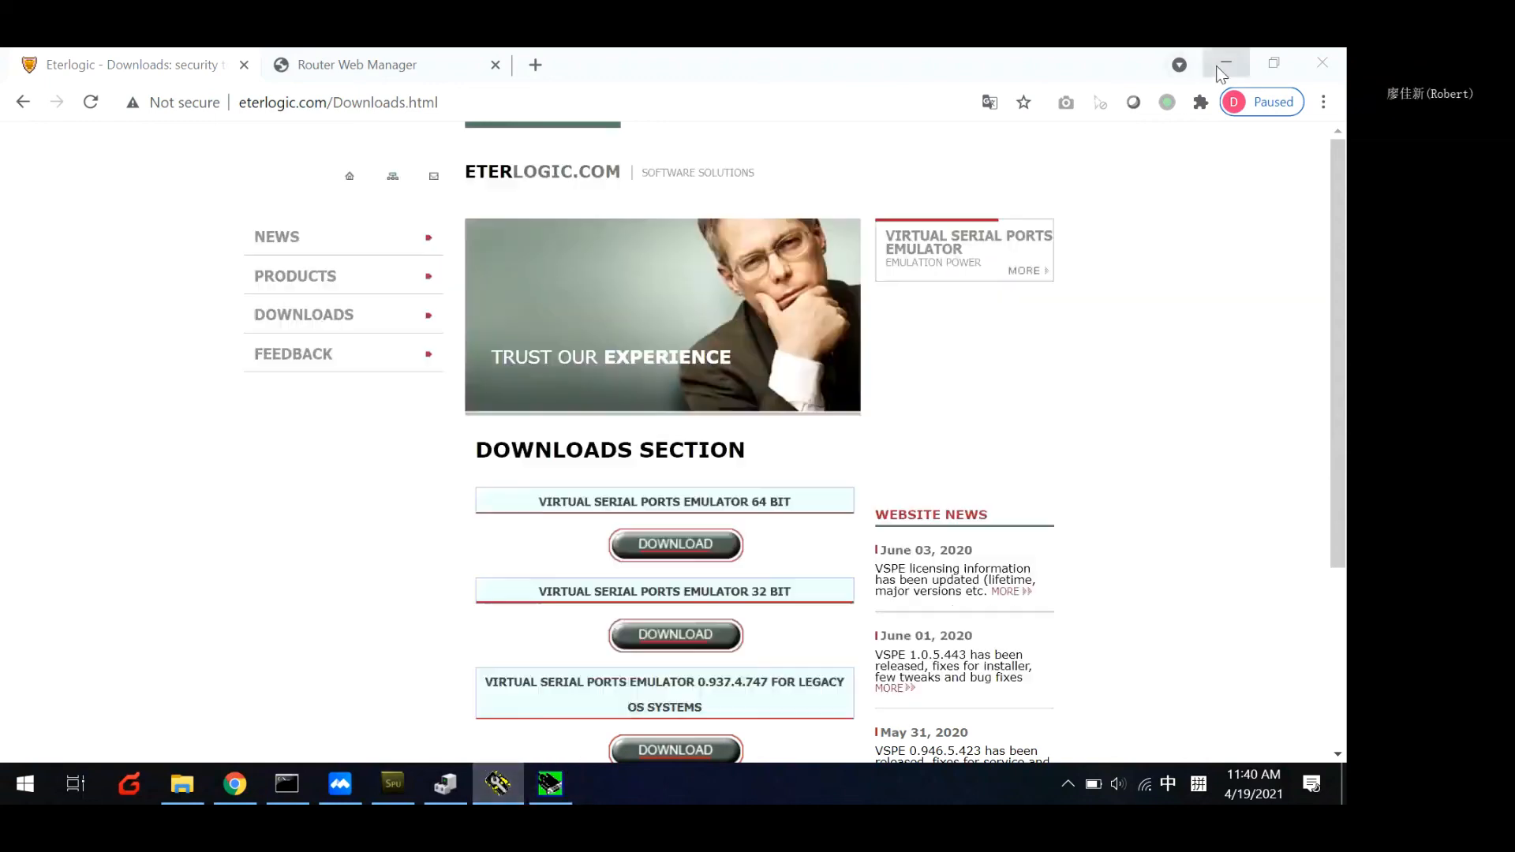
click(414, 214)
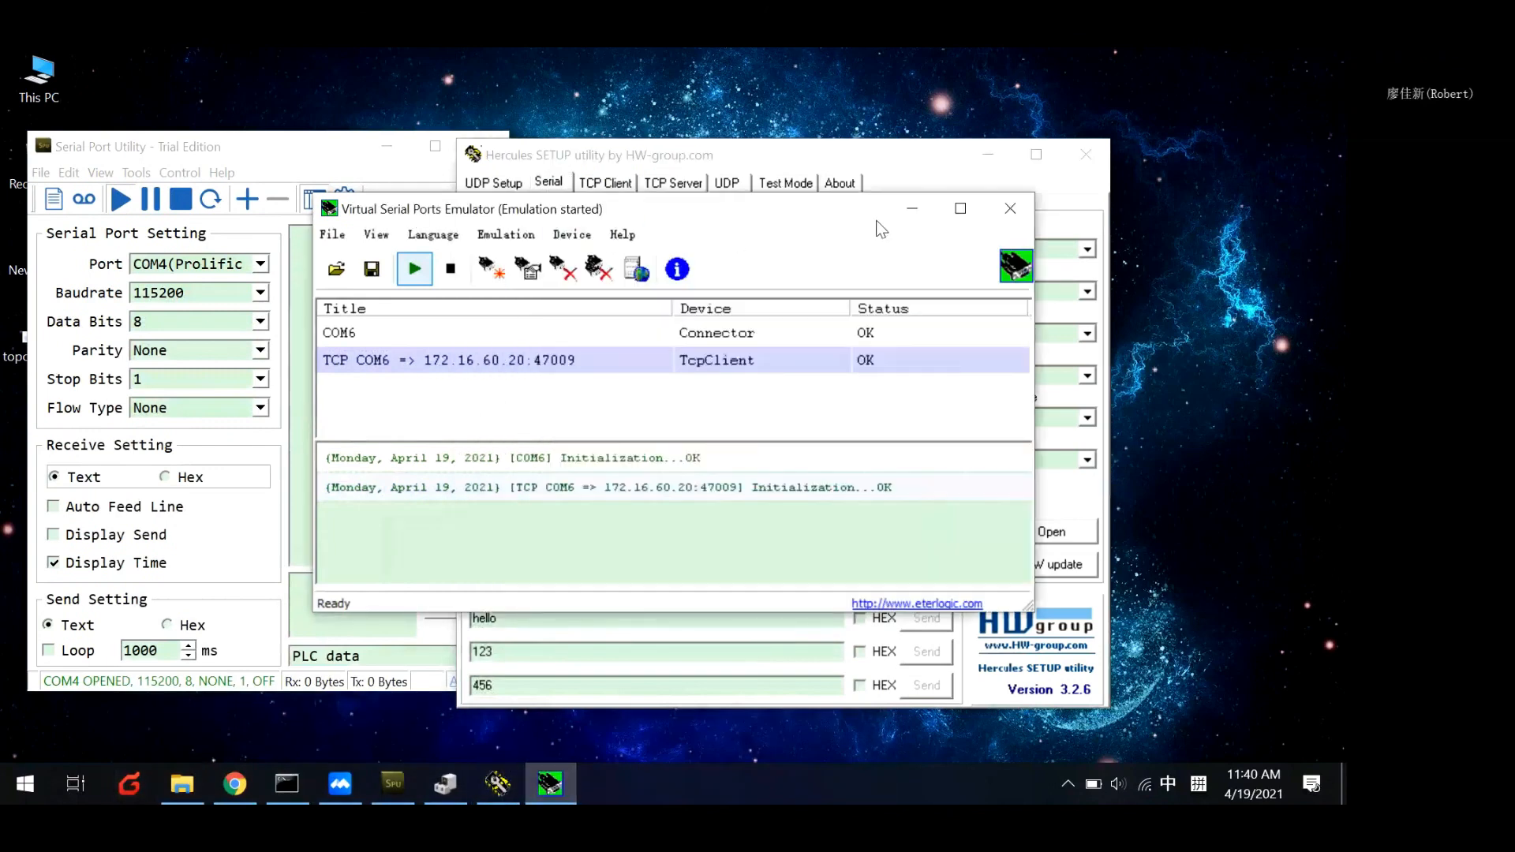
drag(805, 218, 787, 521)
drag(480, 155, 627, 132)
click(357, 155)
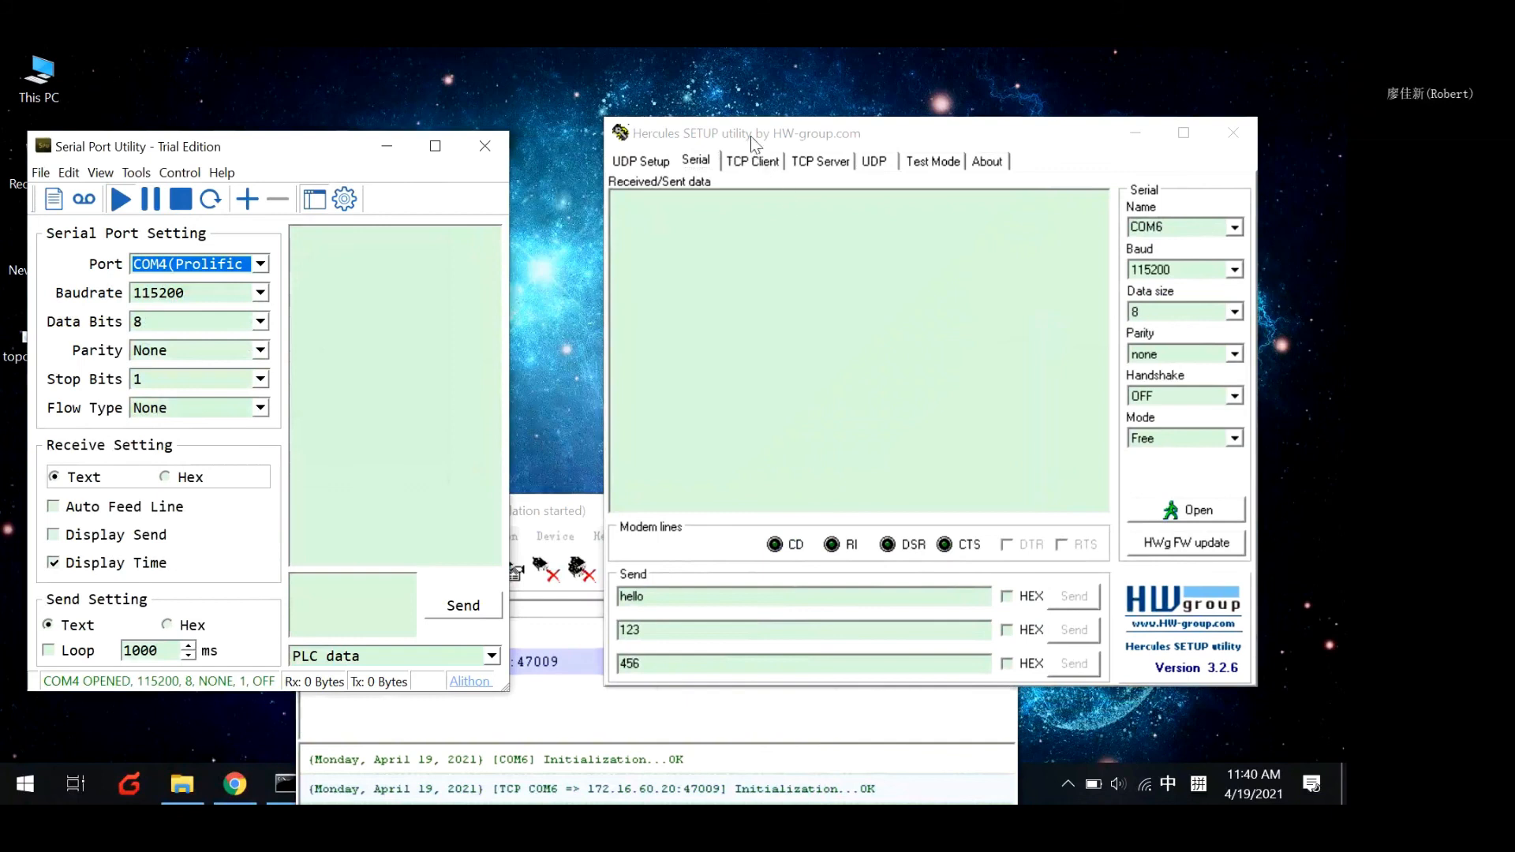
drag(753, 138, 684, 139)
Select COM6 as the serial port in Hercules and open it.
click(1165, 227)
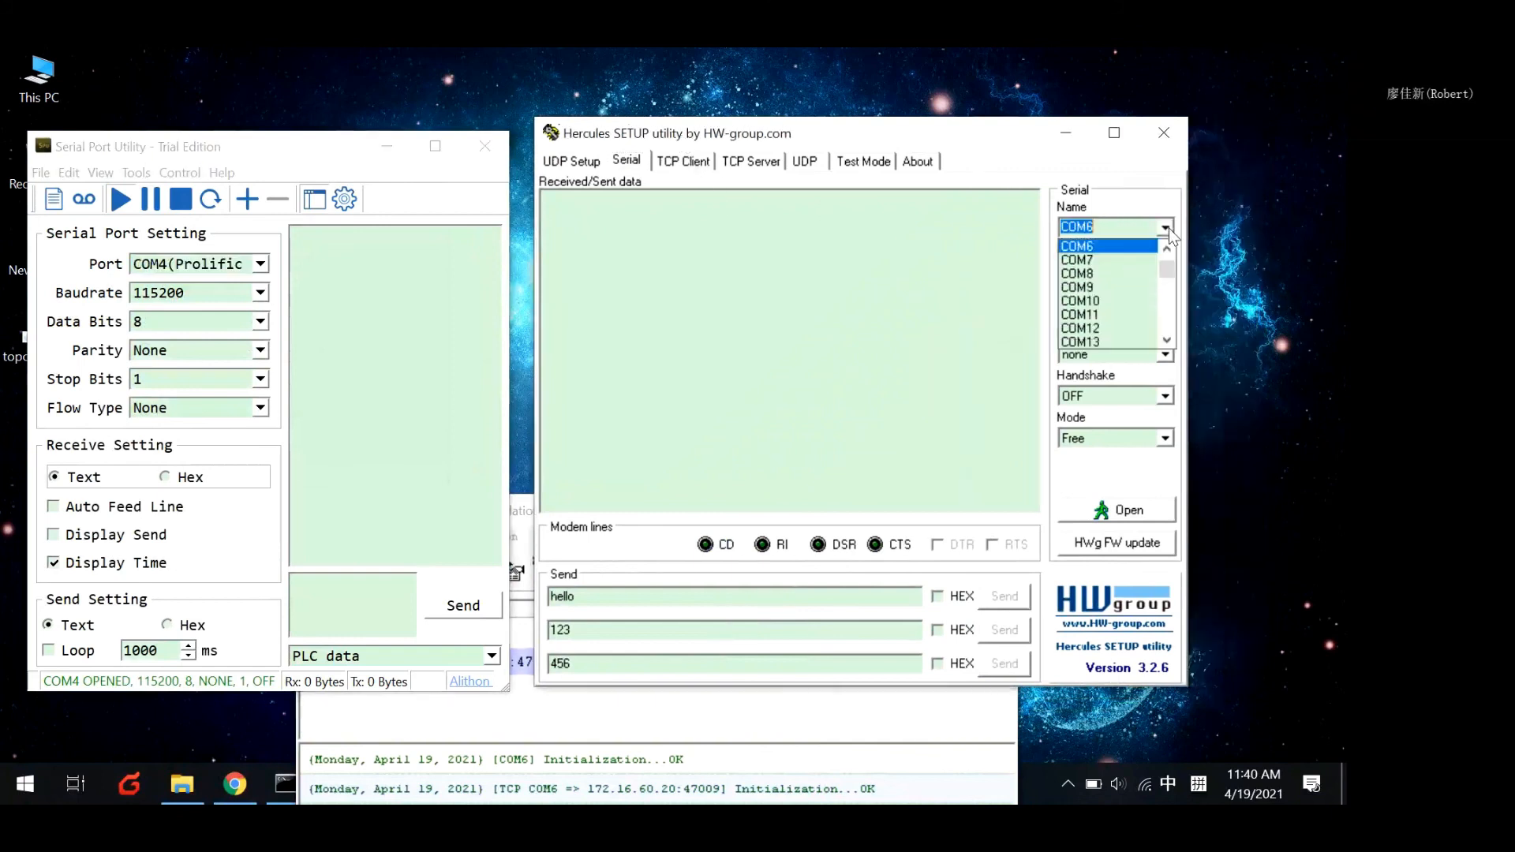
click(1085, 246)
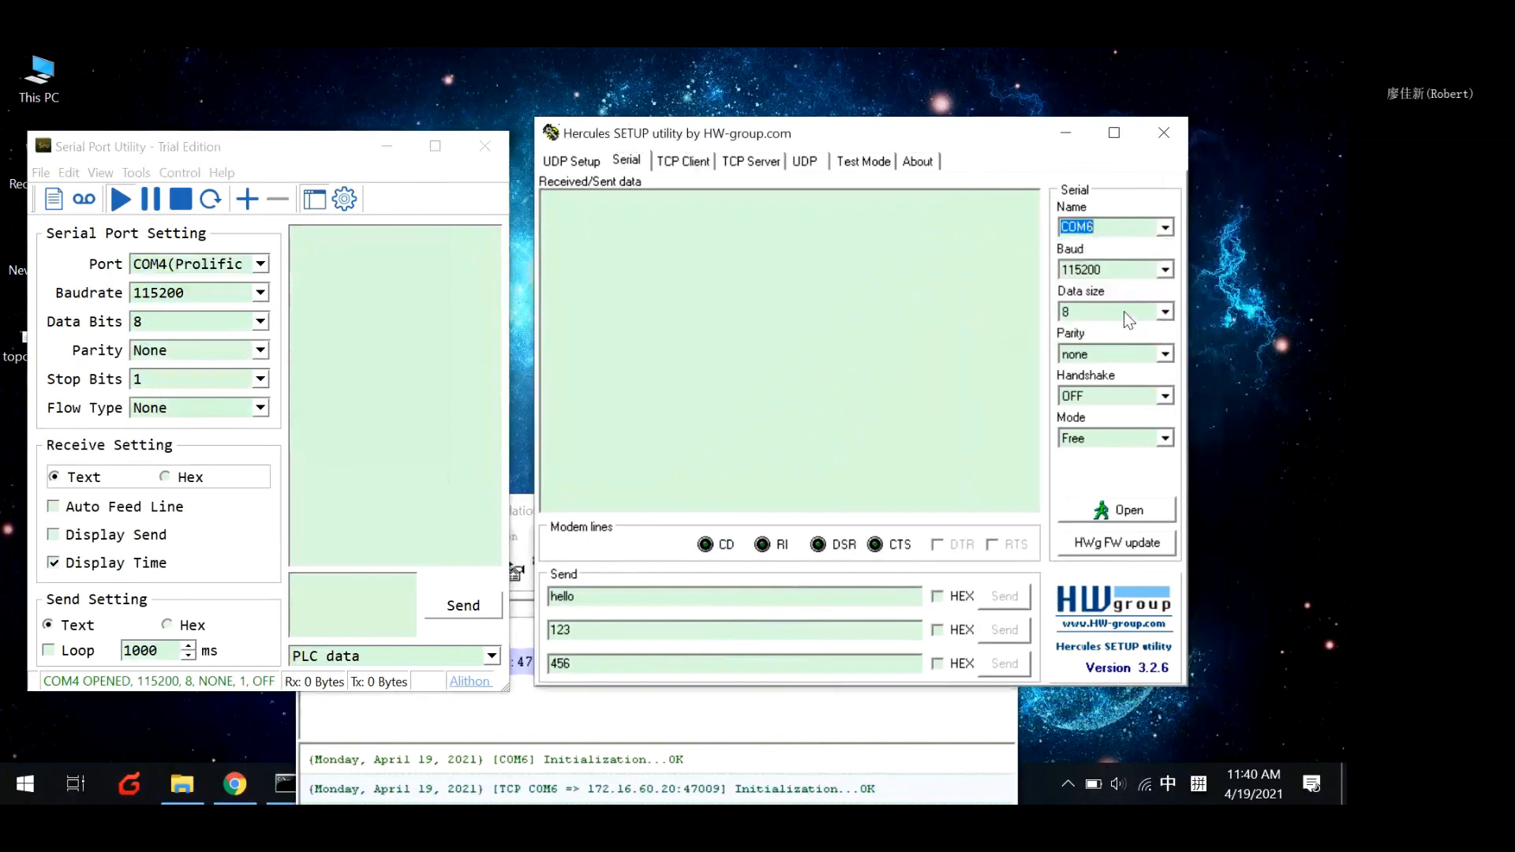
click(995, 285)
click(1087, 515)
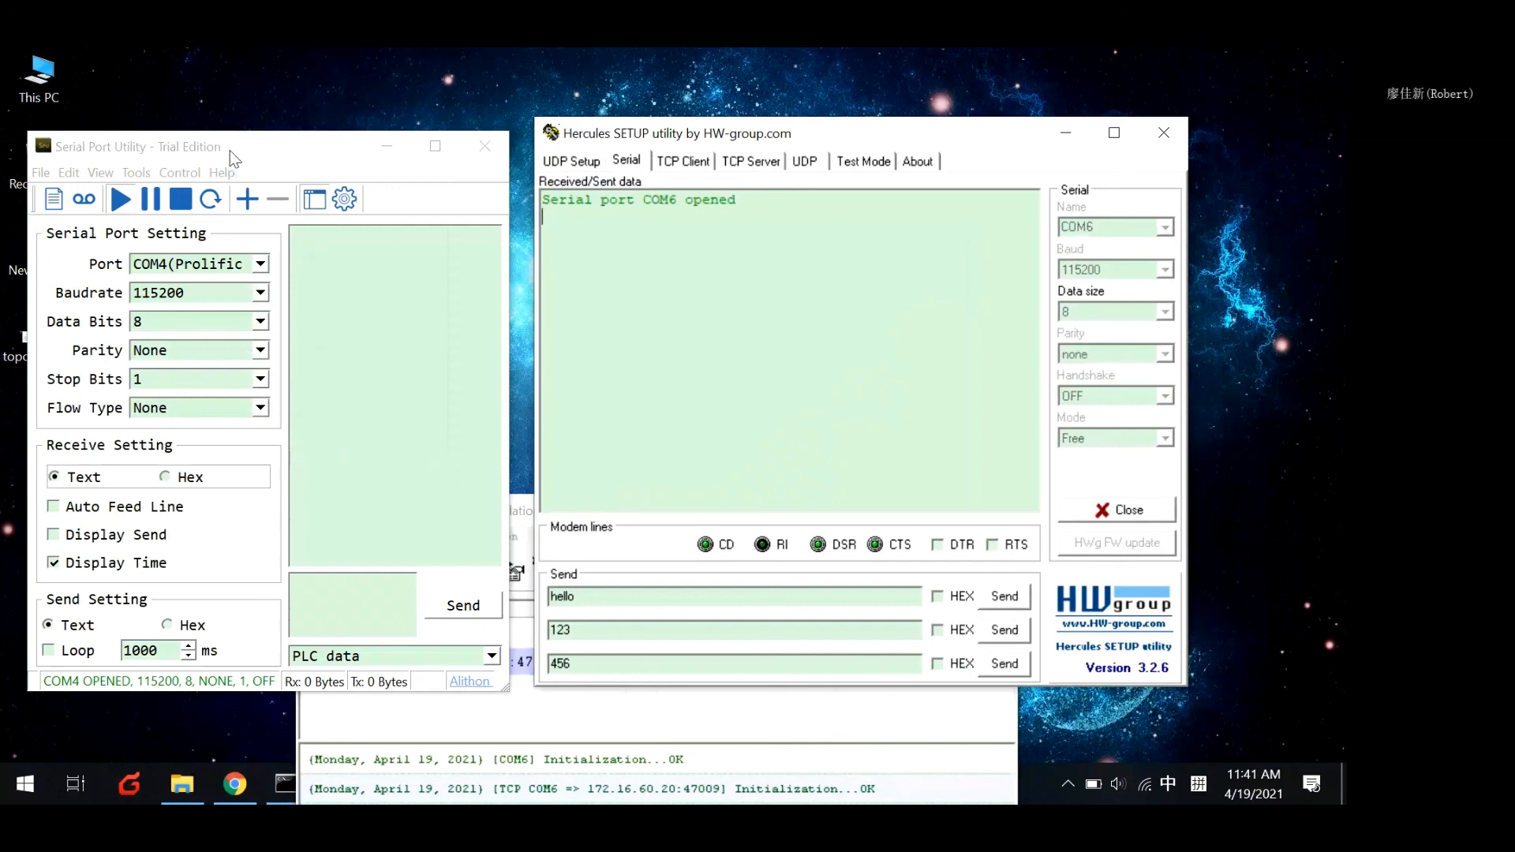
Enable looped sending in the Serial Port Utility and send the saved message "PLC data".
drag(233, 158, 237, 141)
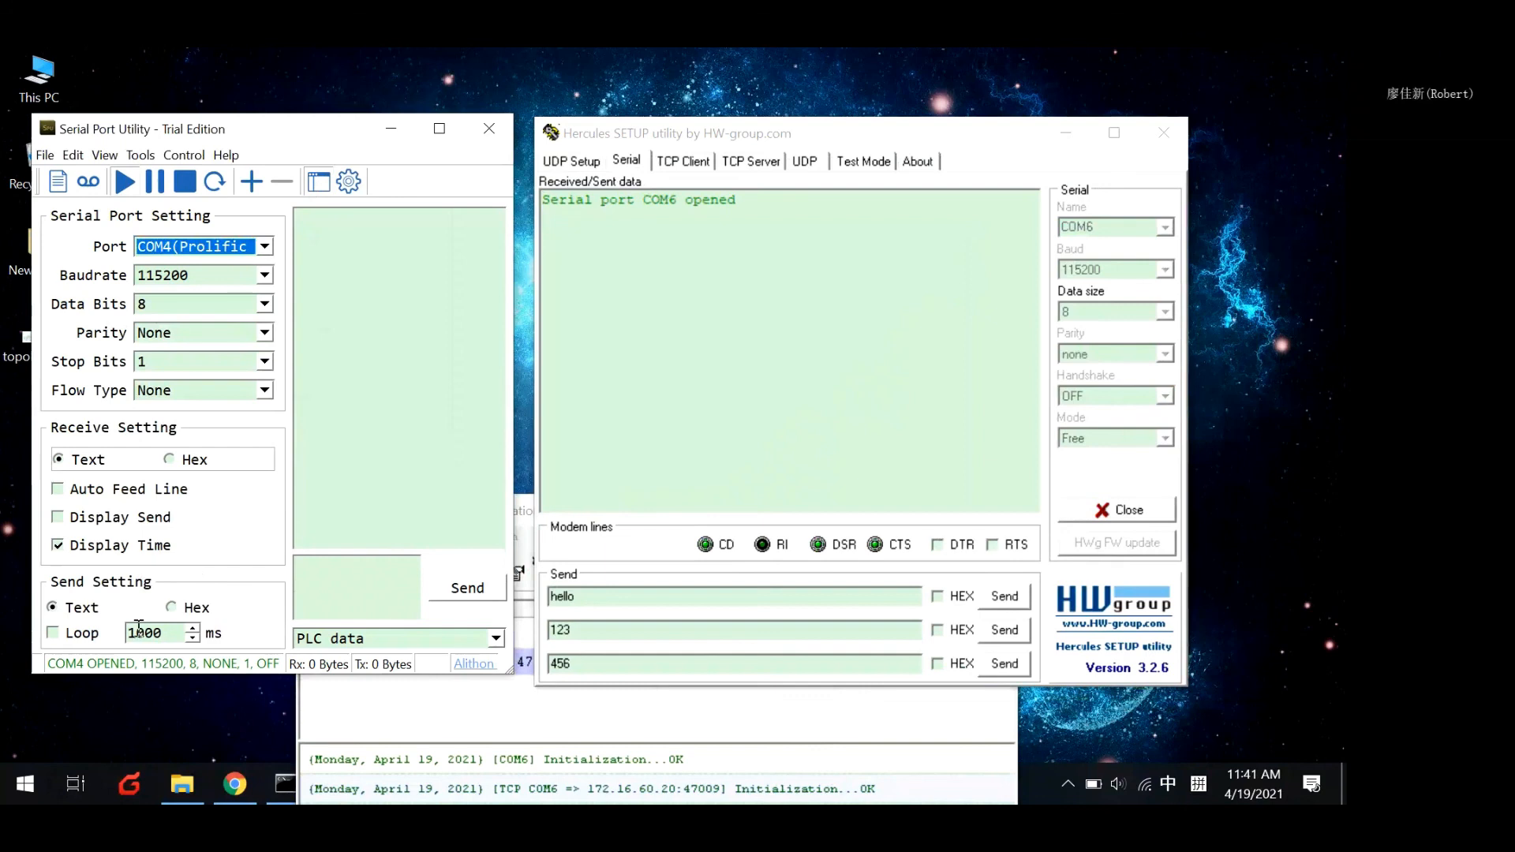
click(75, 632)
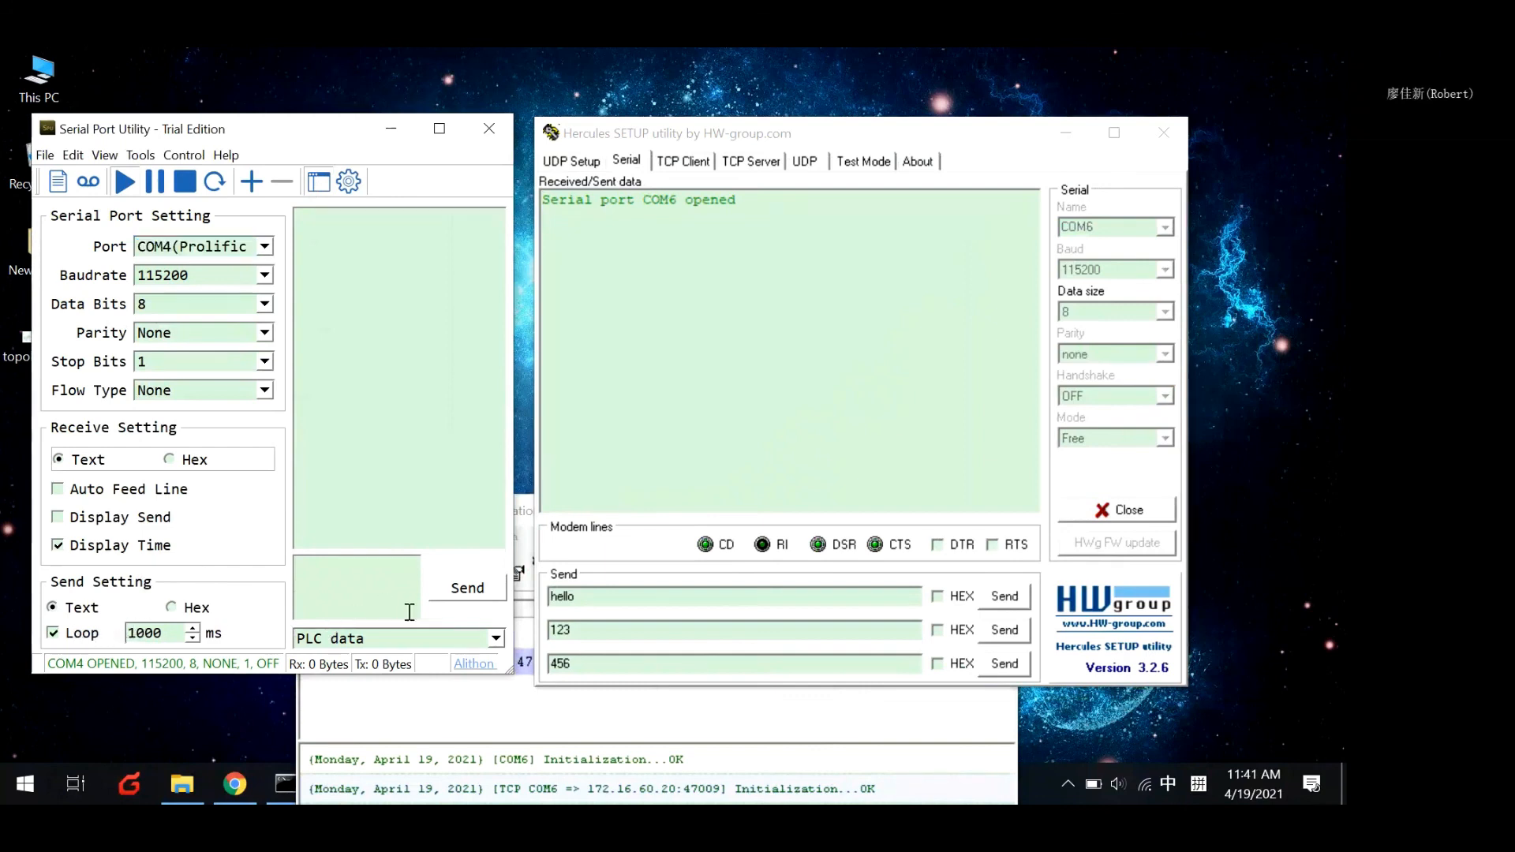
click(480, 637)
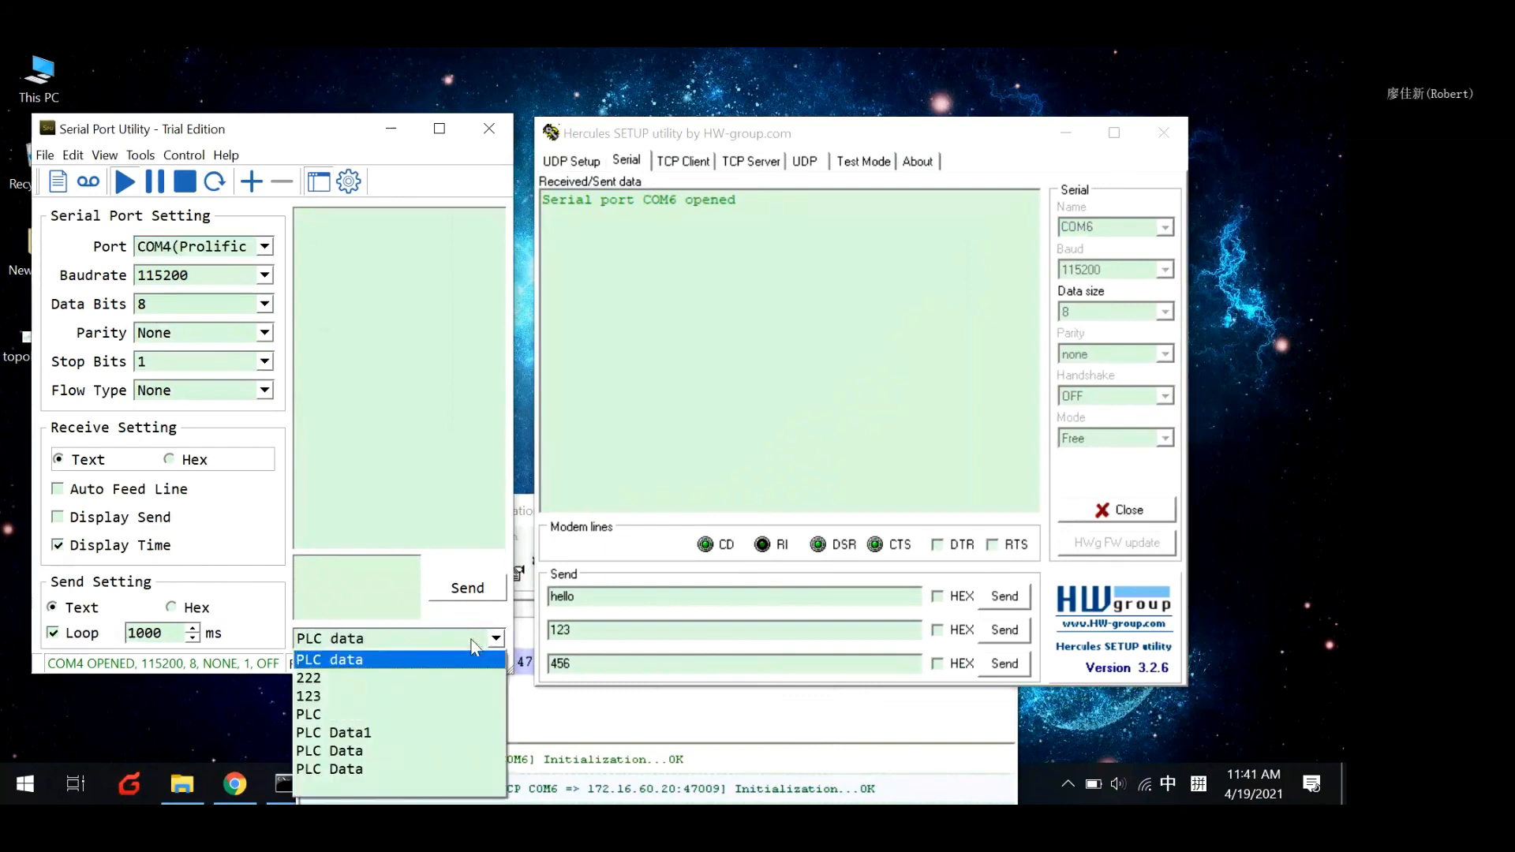
click(344, 661)
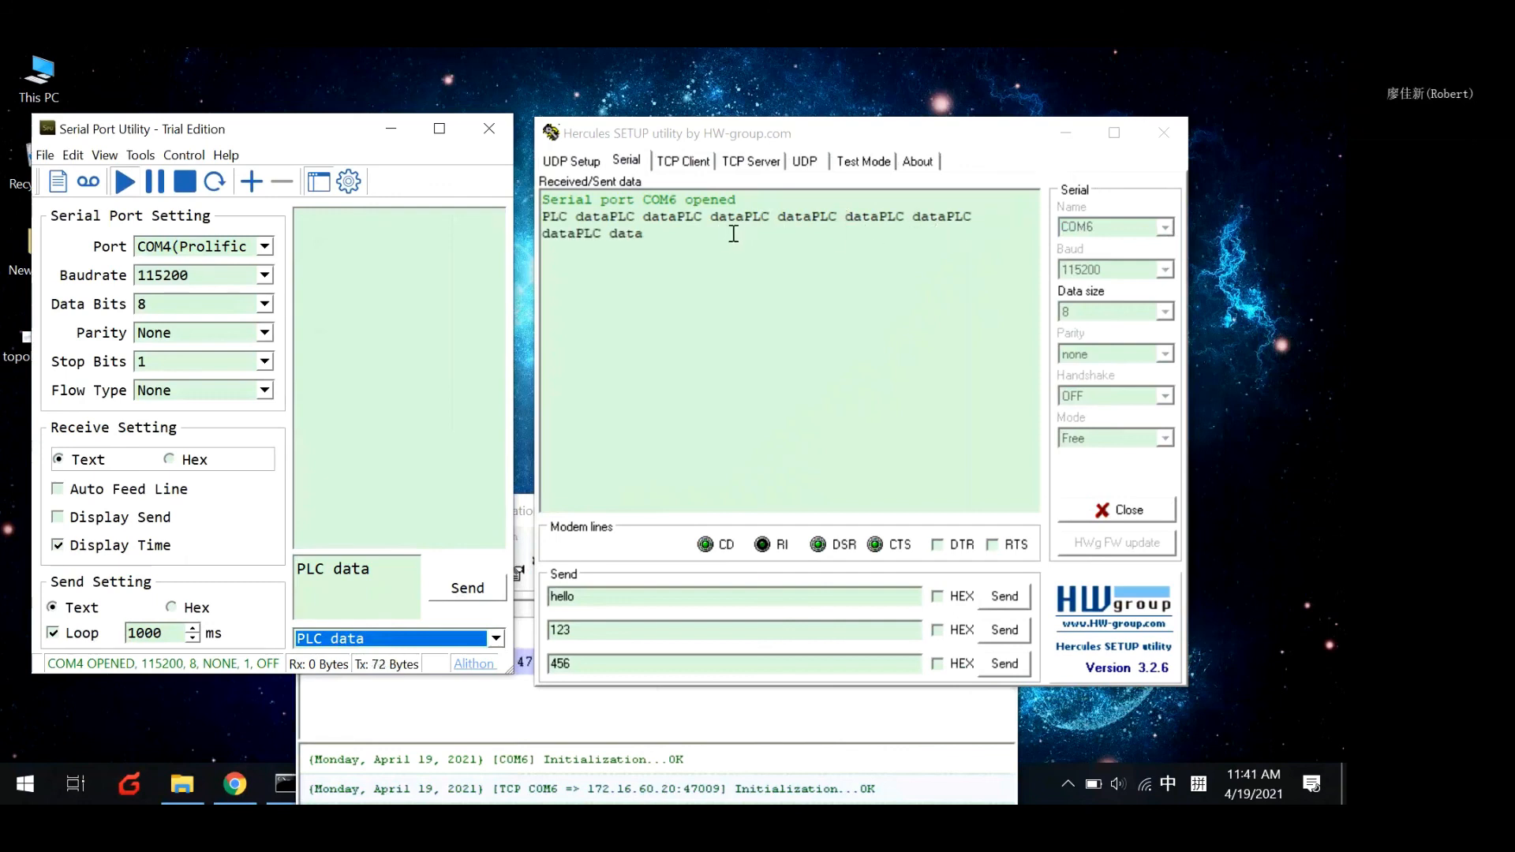
Send "hello" from Hercules to the Serial Port Utility several times.
click(1000, 598)
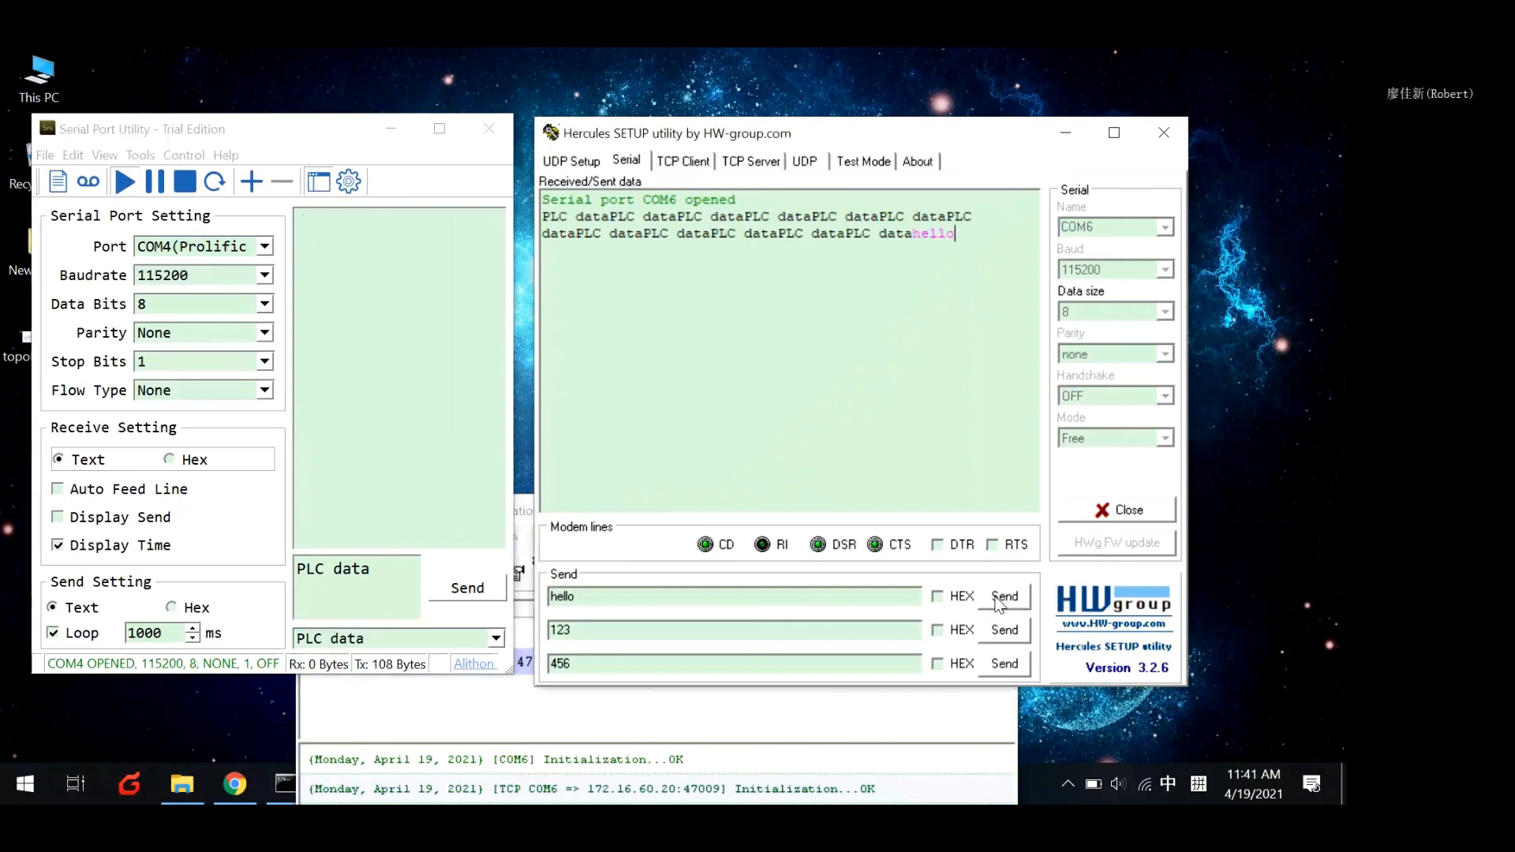
click(999, 597)
click(999, 597)
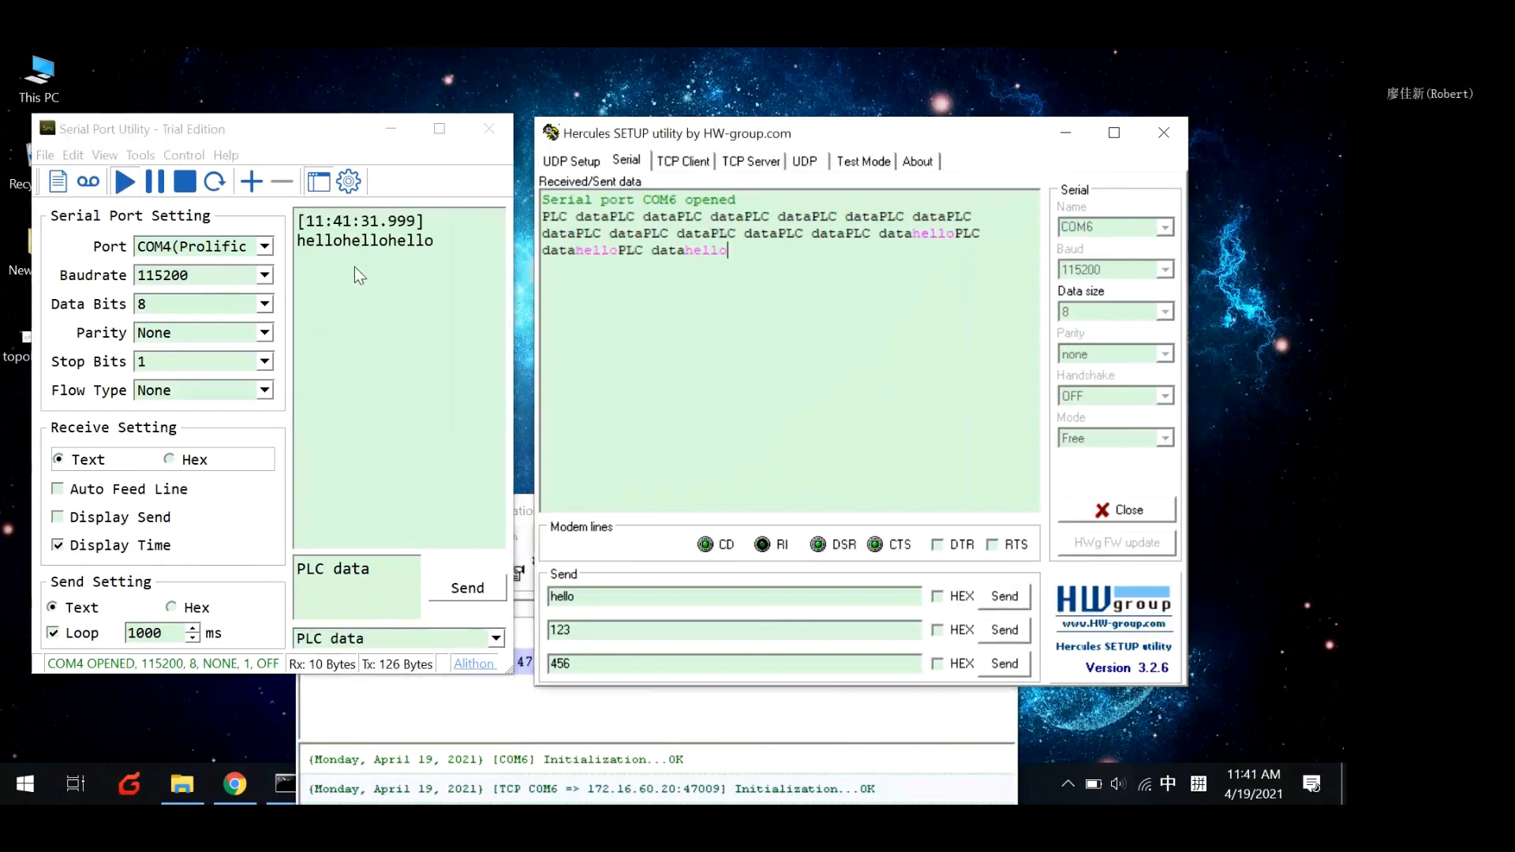
click(1000, 597)
click(1000, 597)
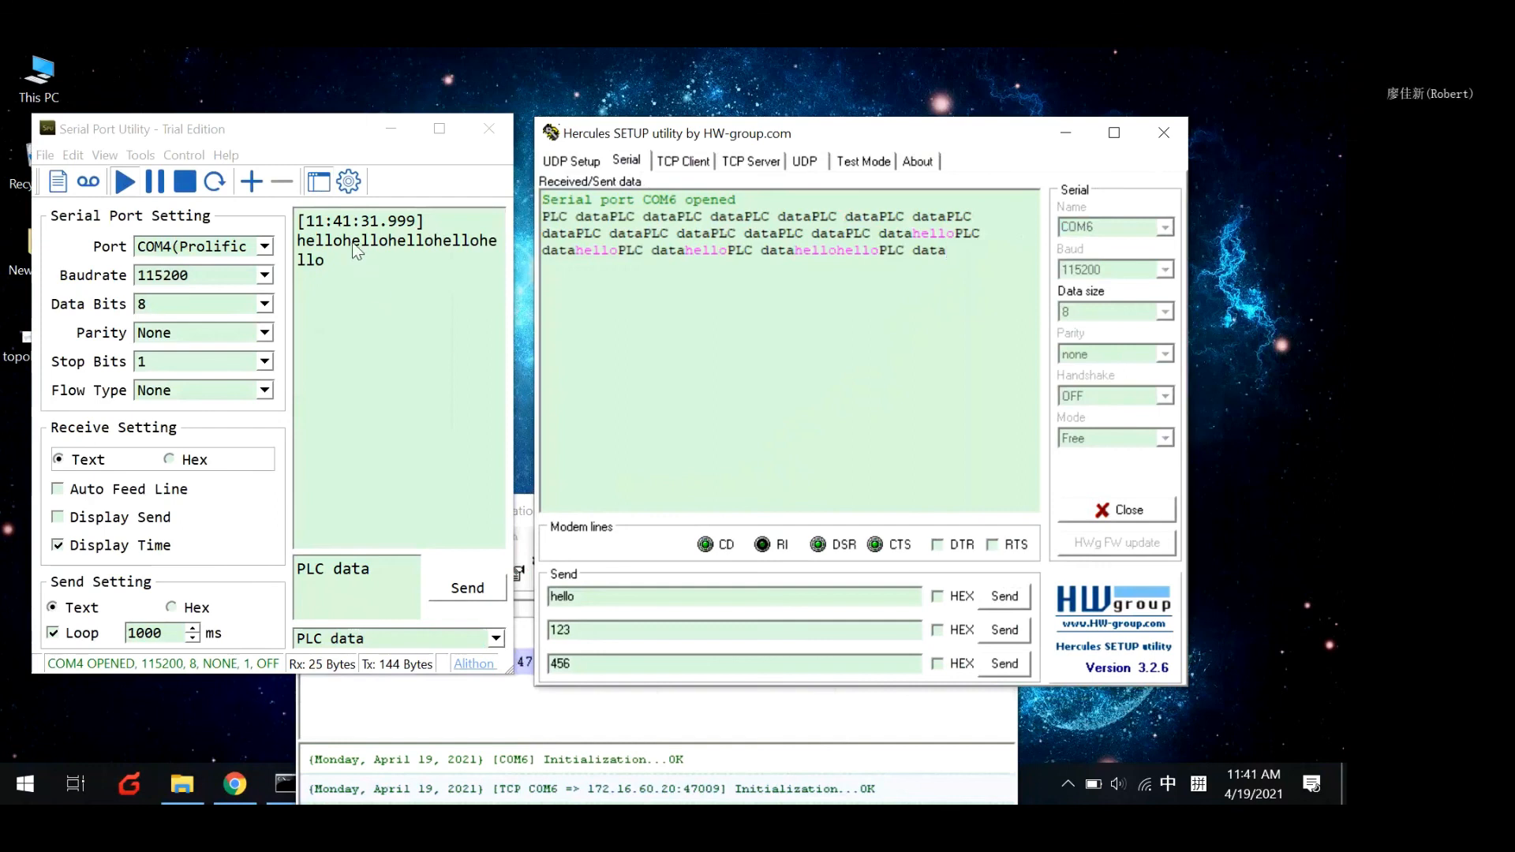
drag(356, 251, 433, 251)
click(1005, 597)
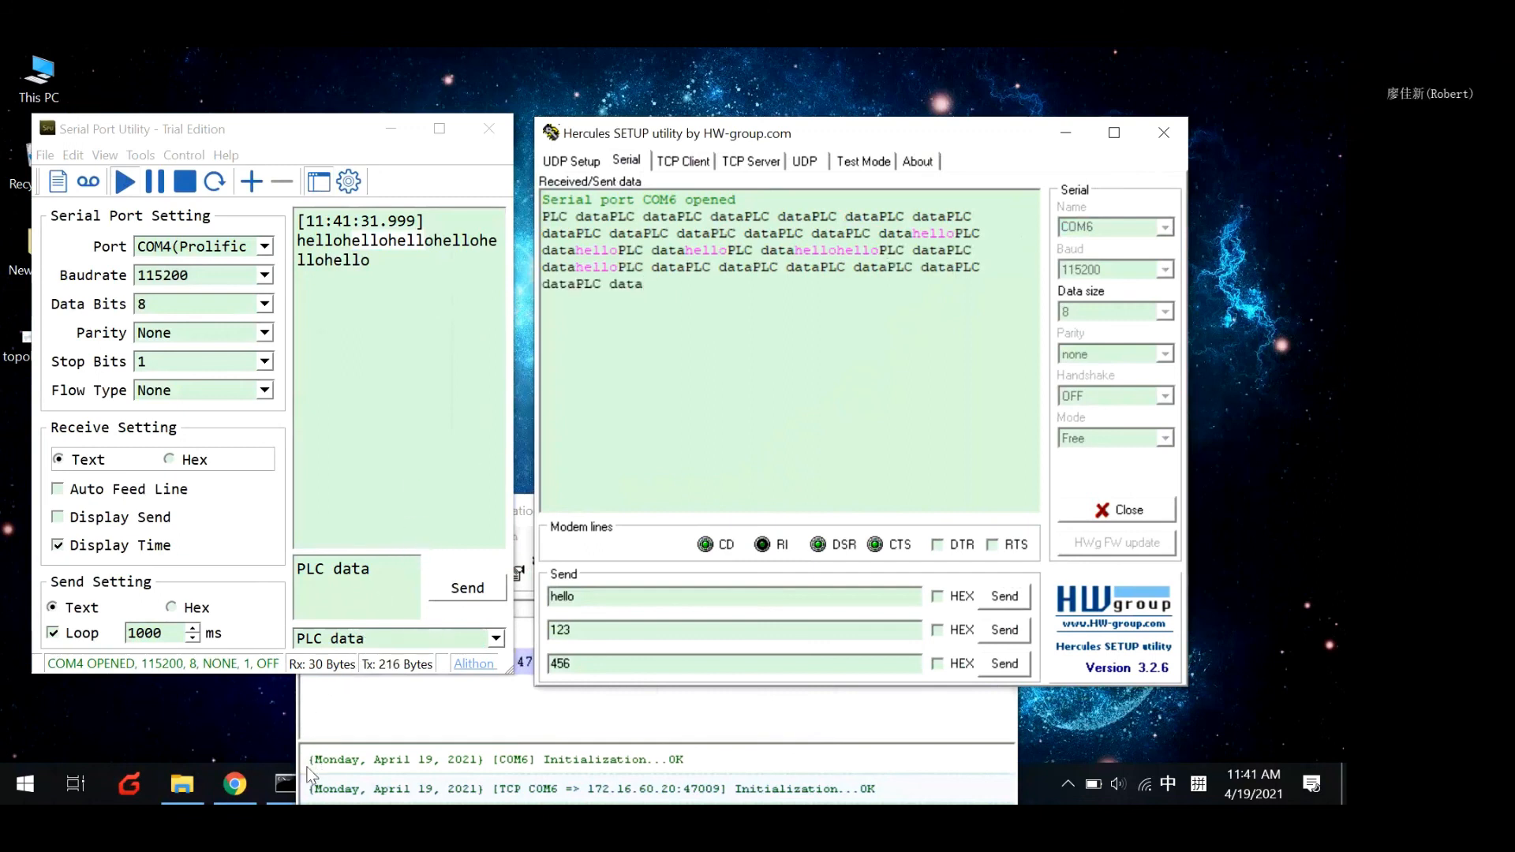
Review the emulator's device statuses and the data exchanged in the Serial Port Utility and Hercules.
click(410, 735)
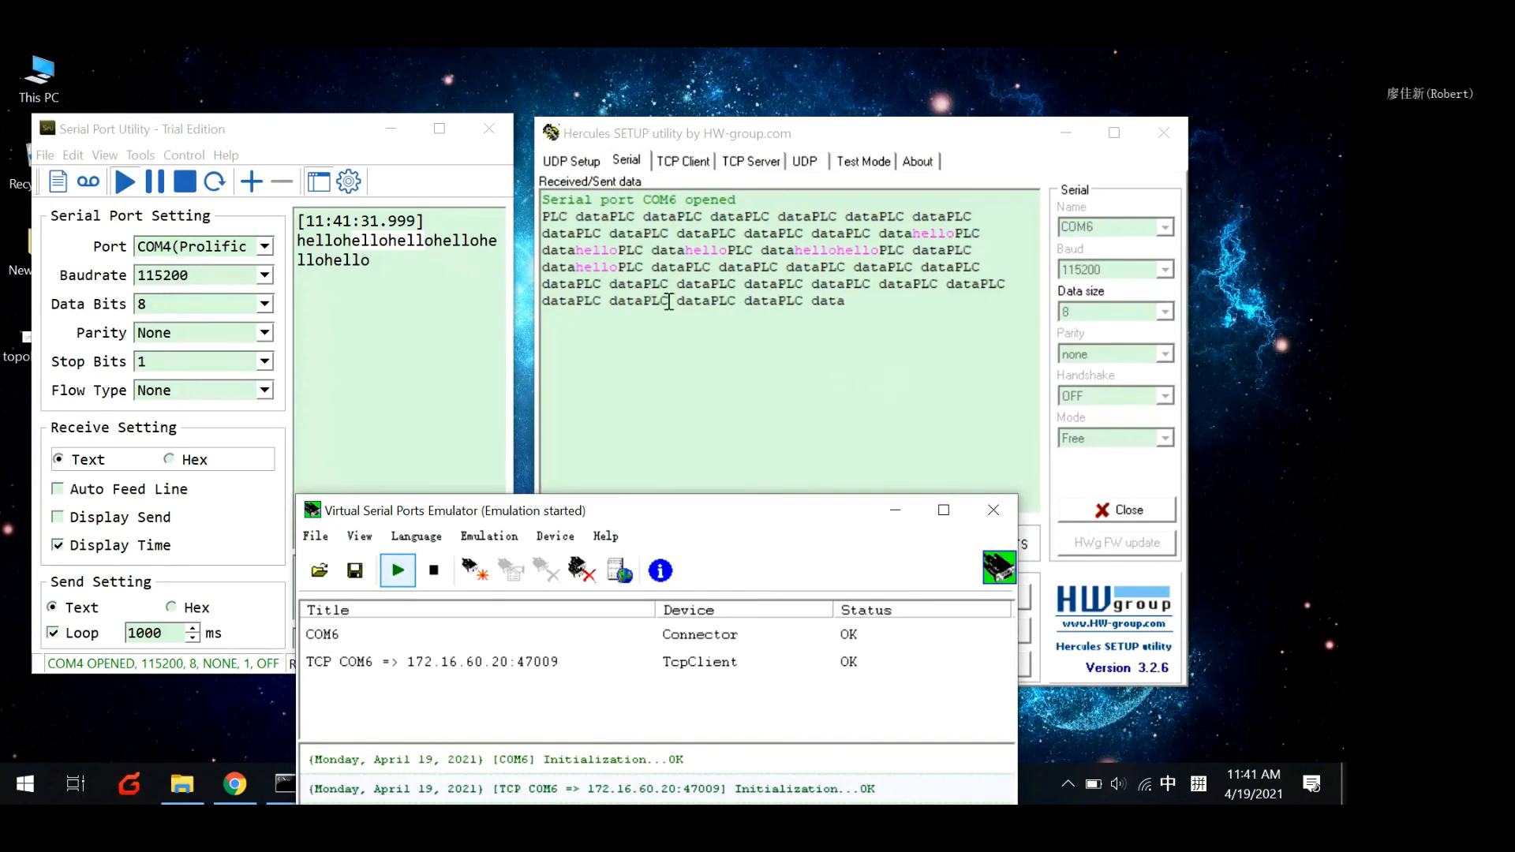
click(461, 367)
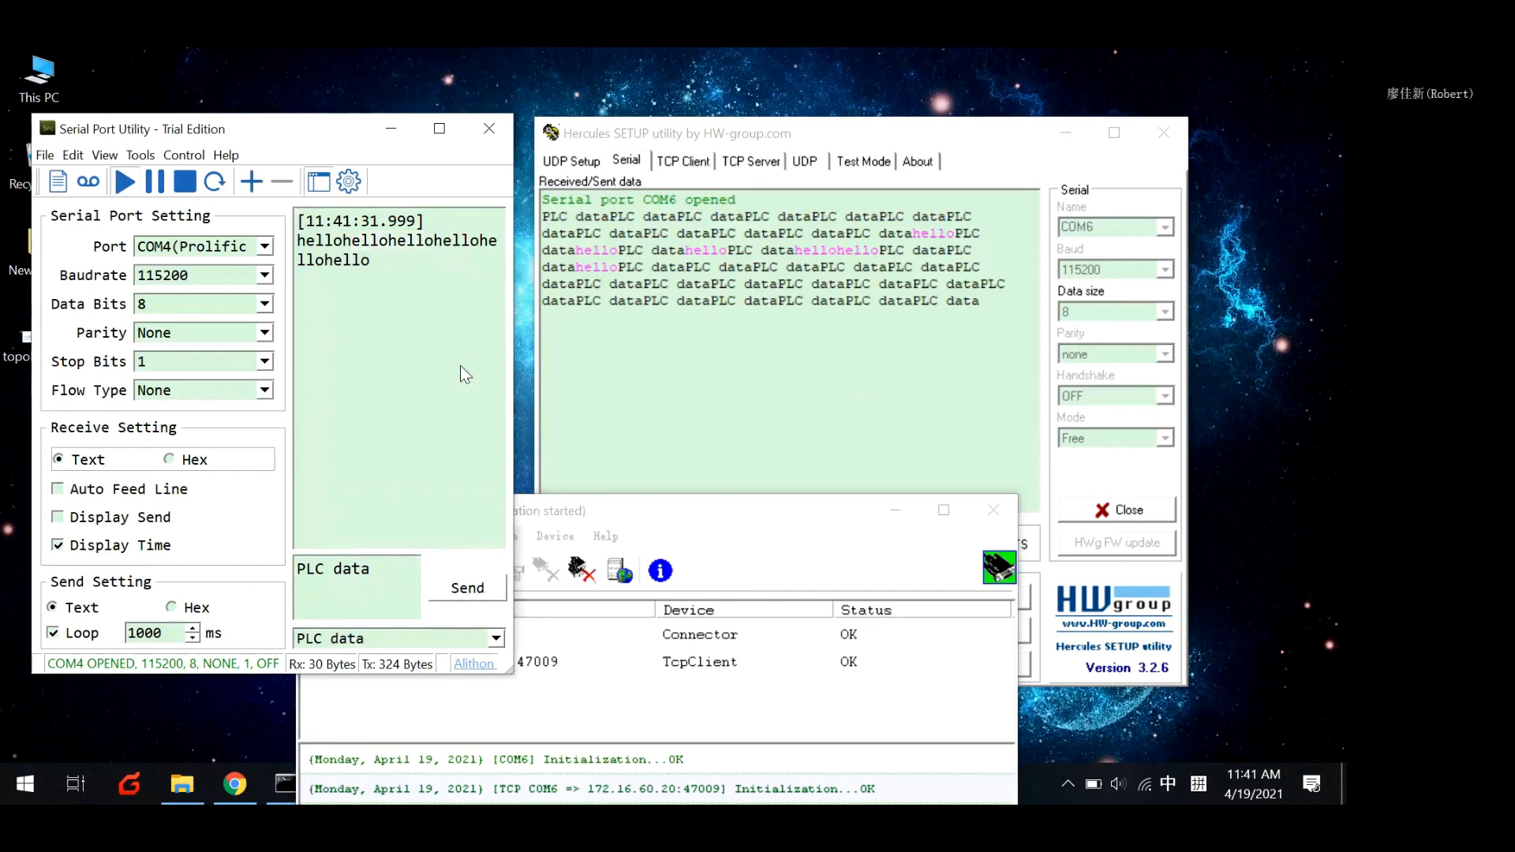
click(660, 360)
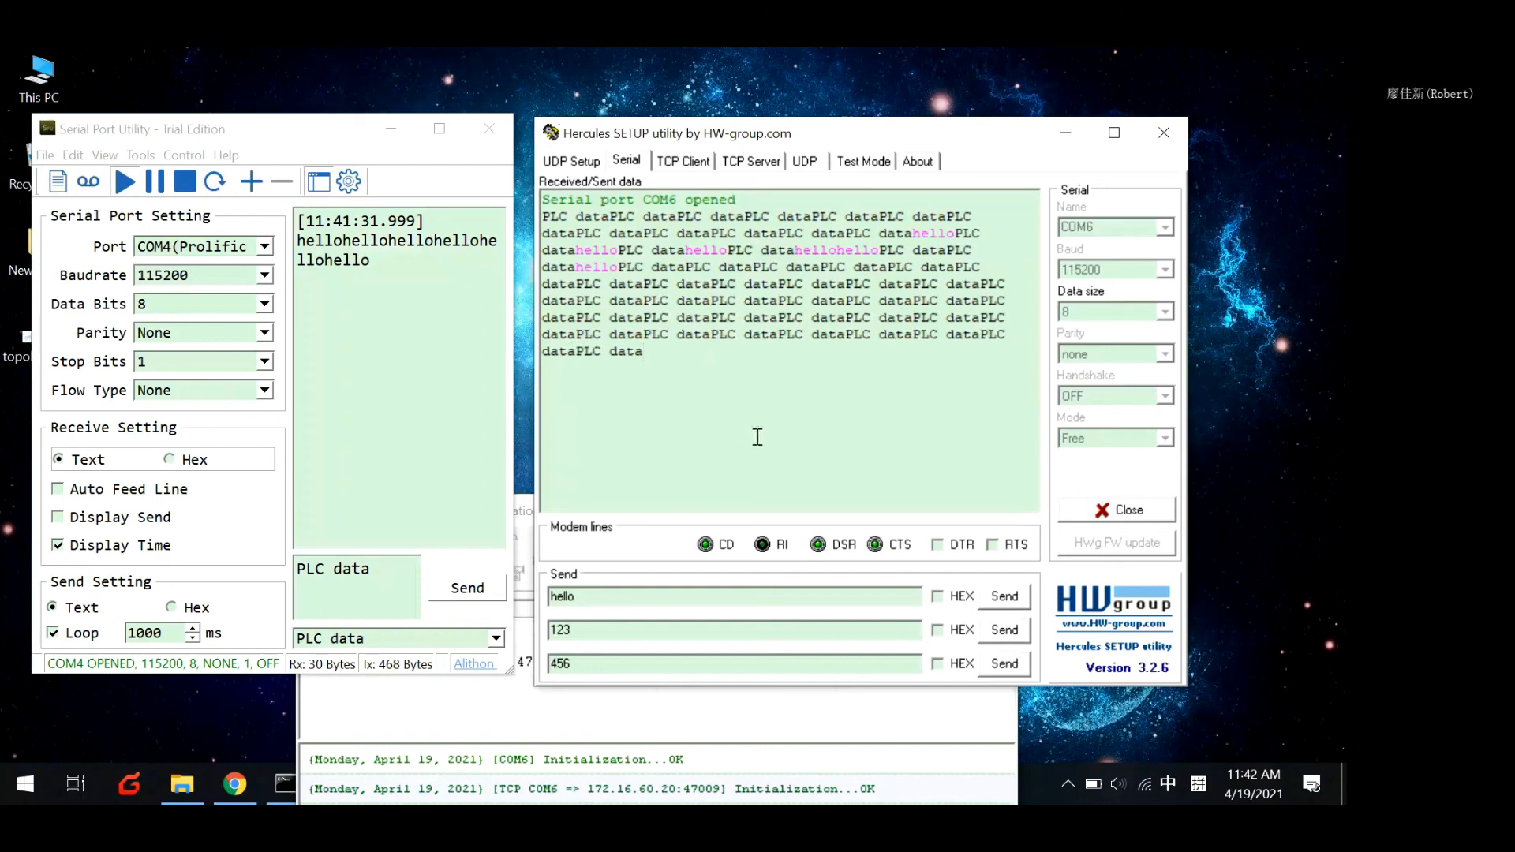
click(774, 49)
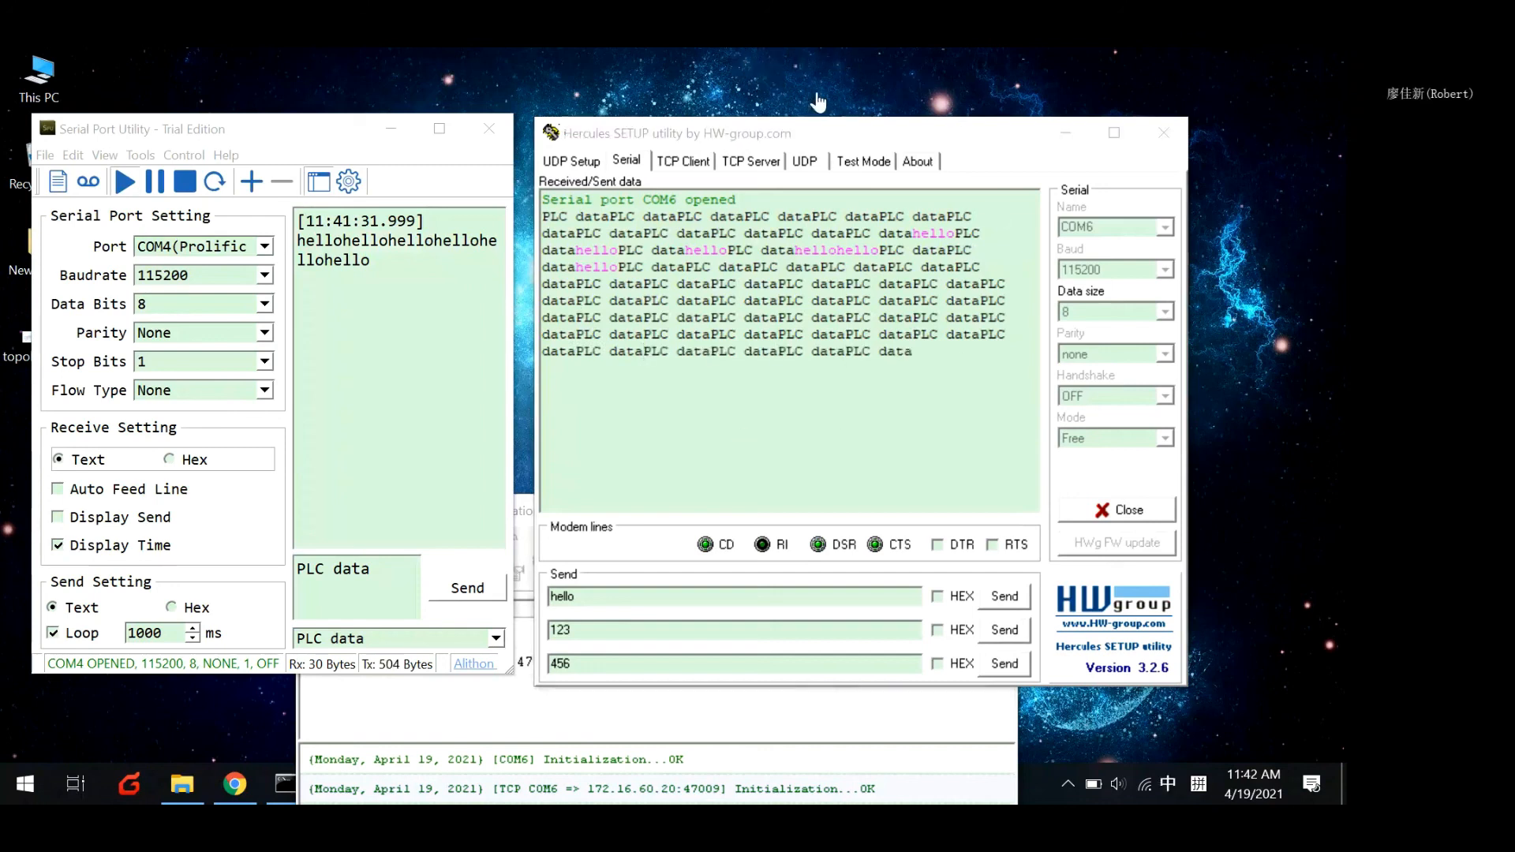